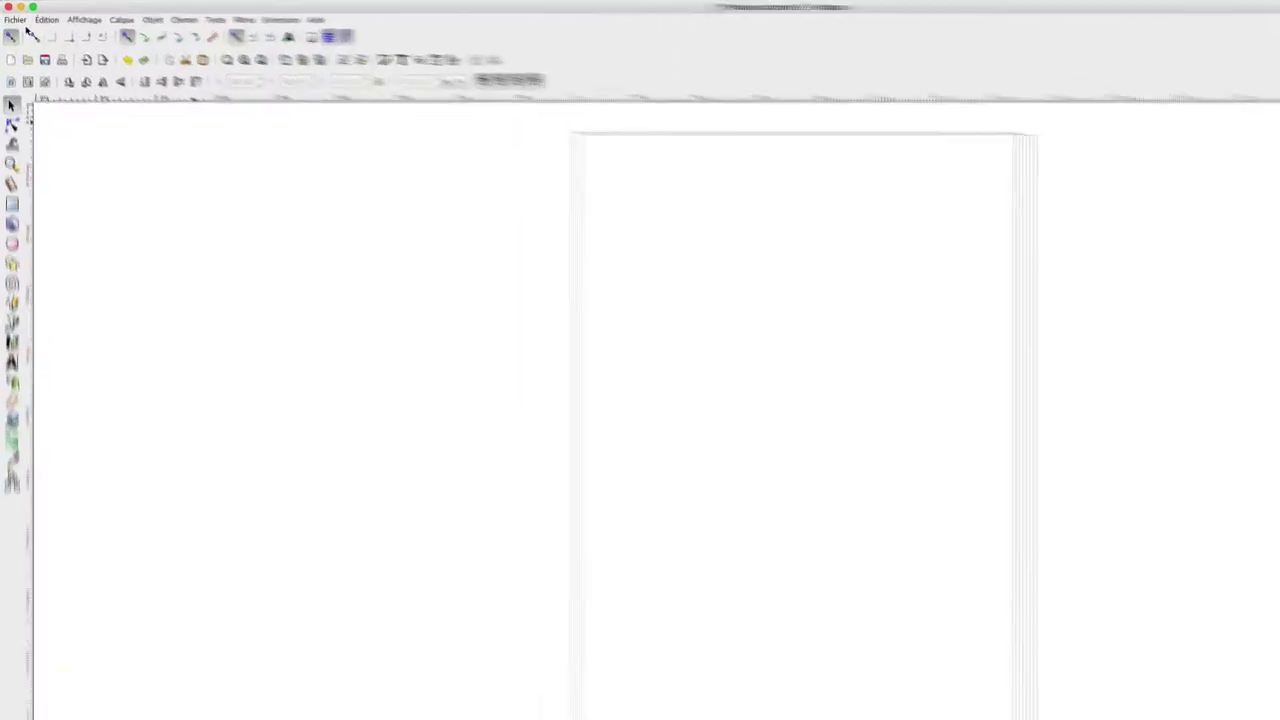
Step: Begin a Save As with the SVG simple format, then cancel without saving
{"action": "left_click", "coordinate": [13, 16]}
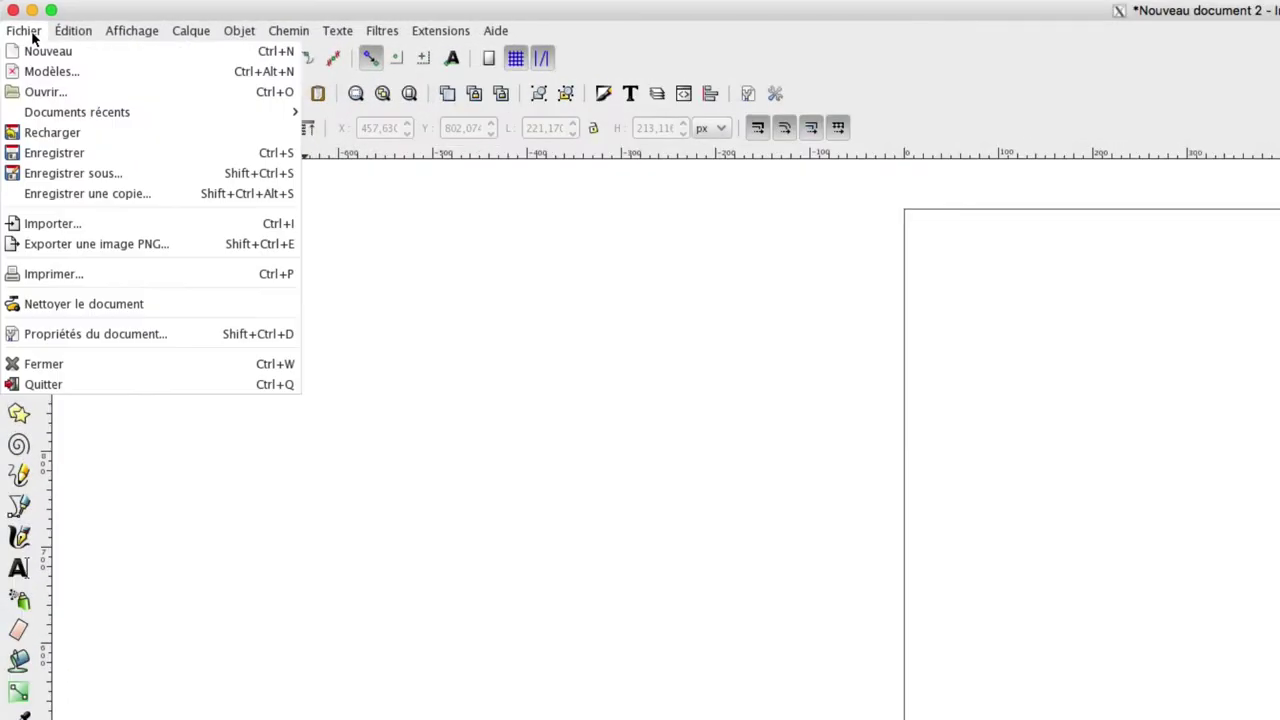
{"action": "left_click", "coordinate": [85, 176]}
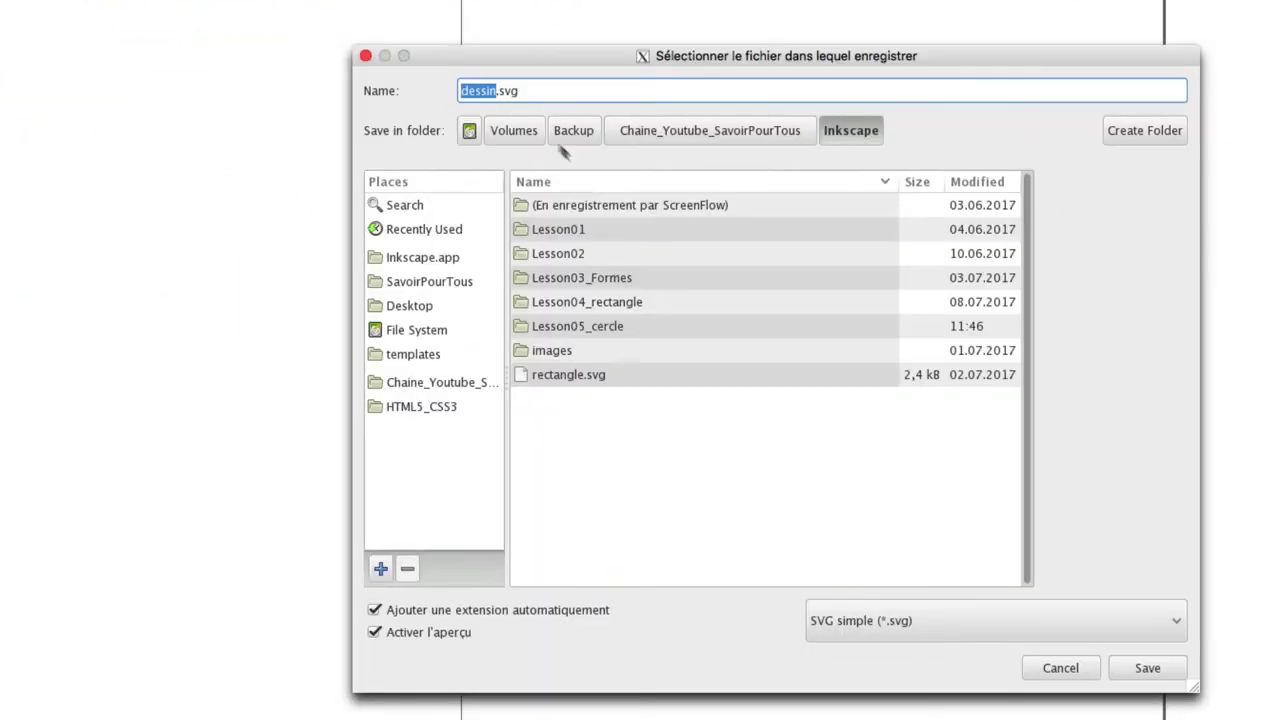
{"action": "left_click", "coordinate": [535, 93]}
{"action": "left_click", "coordinate": [912, 637]}
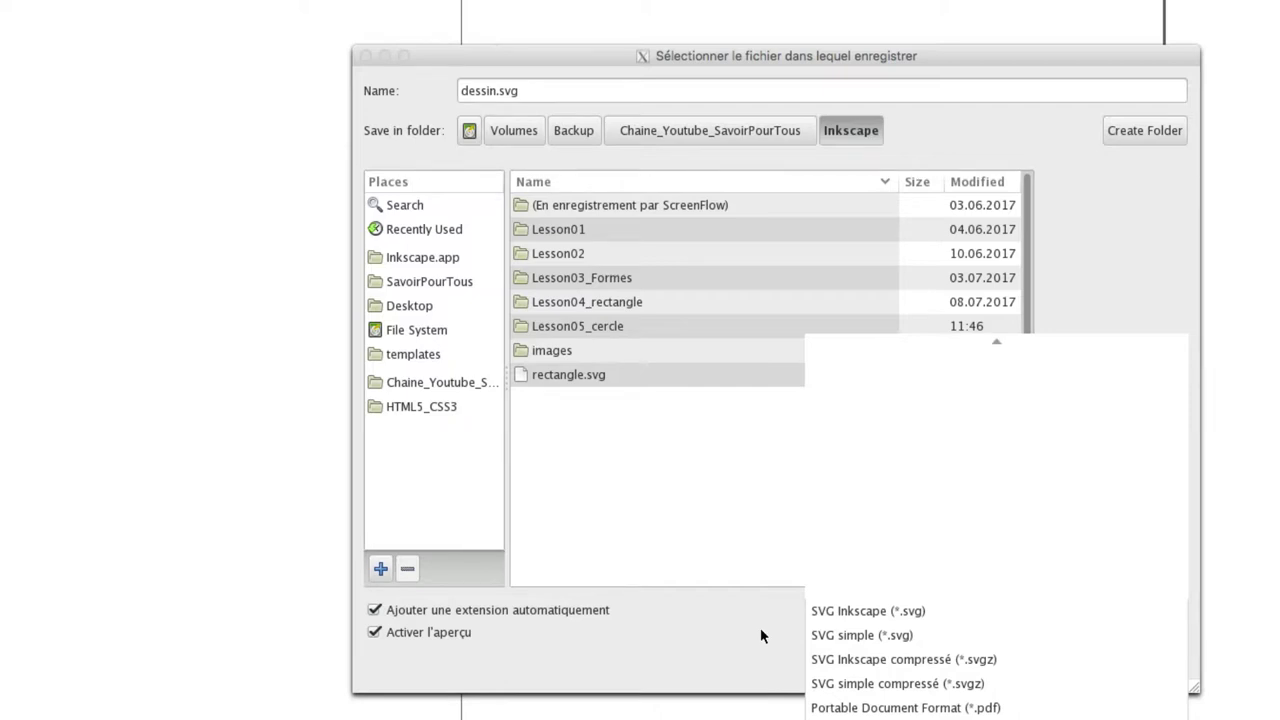
{"action": "left_click", "coordinate": [838, 636]}
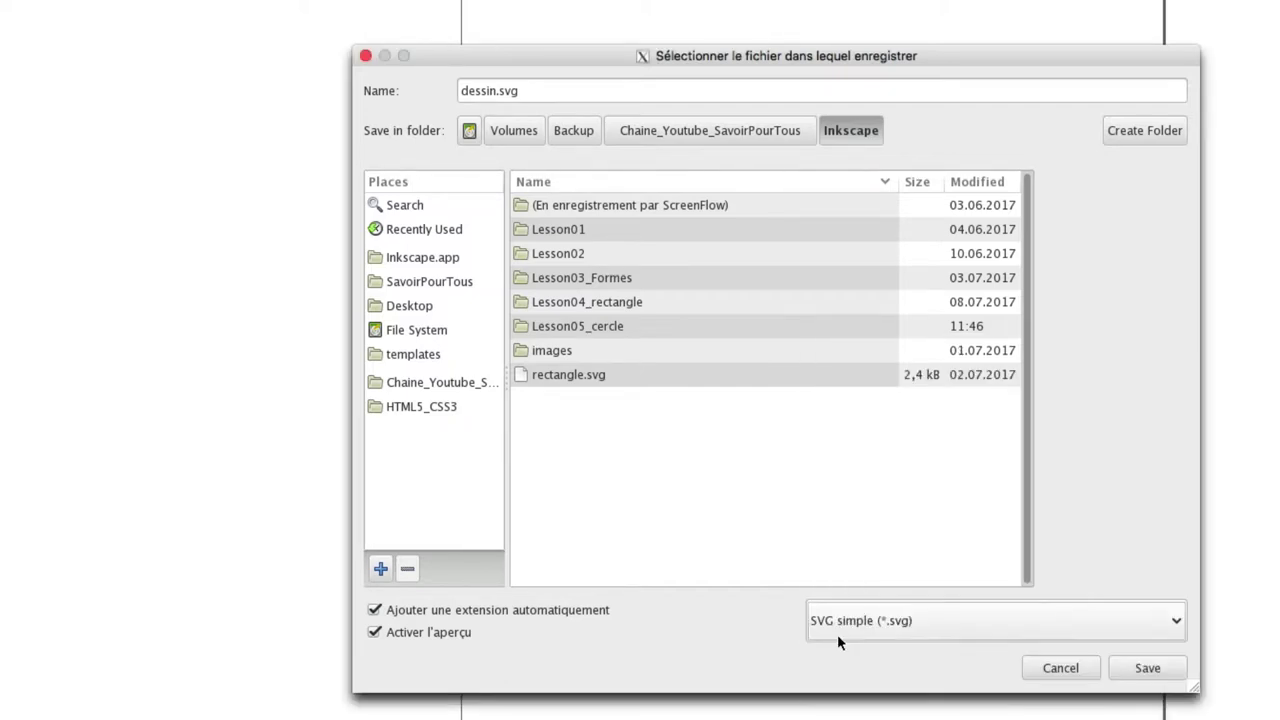
{"action": "left_click", "coordinate": [1058, 670]}
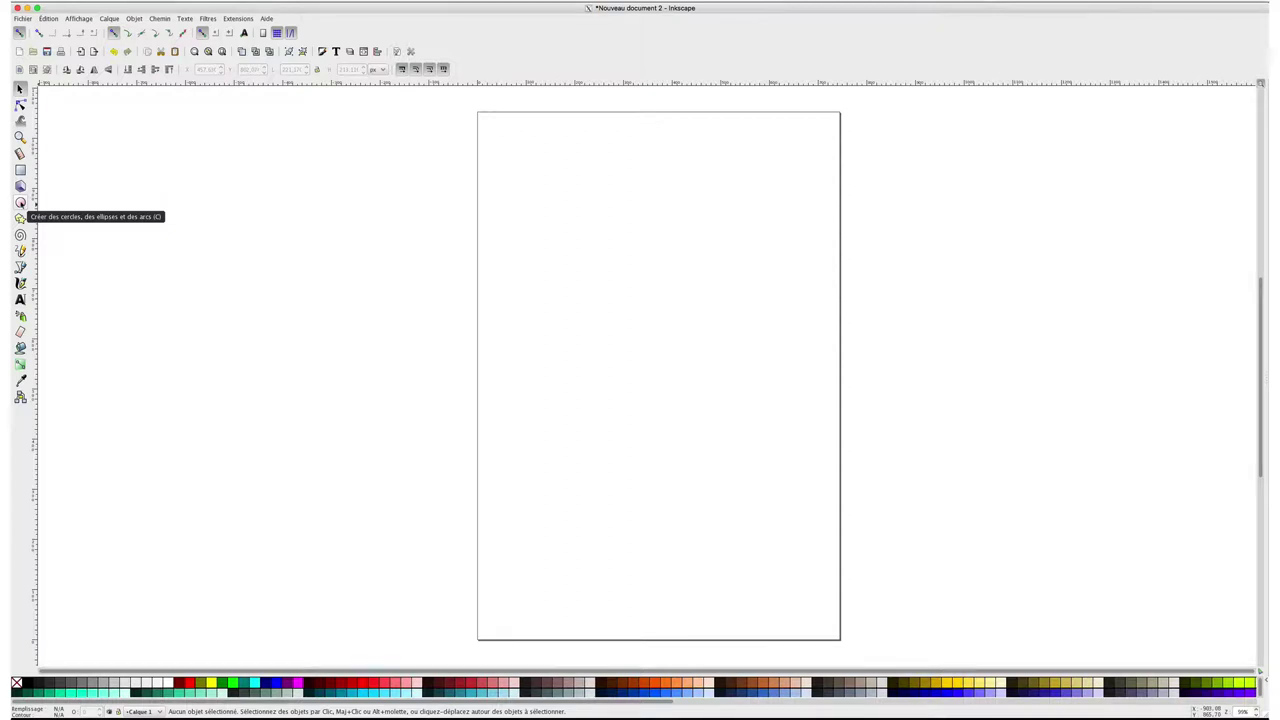
Step: Draw a yellow pie, make it a whole circle, and move it up toward the top-right
{"action": "left_click", "coordinate": [20, 203]}
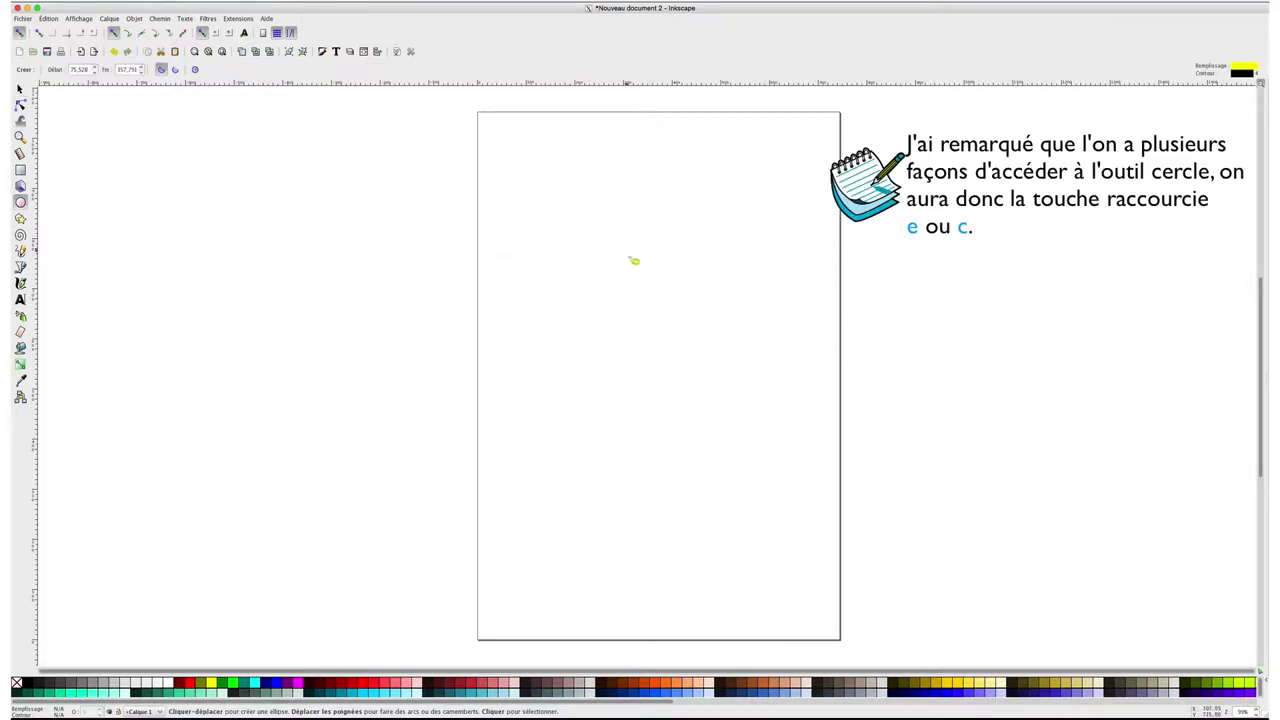
{"action": "left_click_drag", "start_coordinate": [626, 250], "coordinate": [745, 373]}
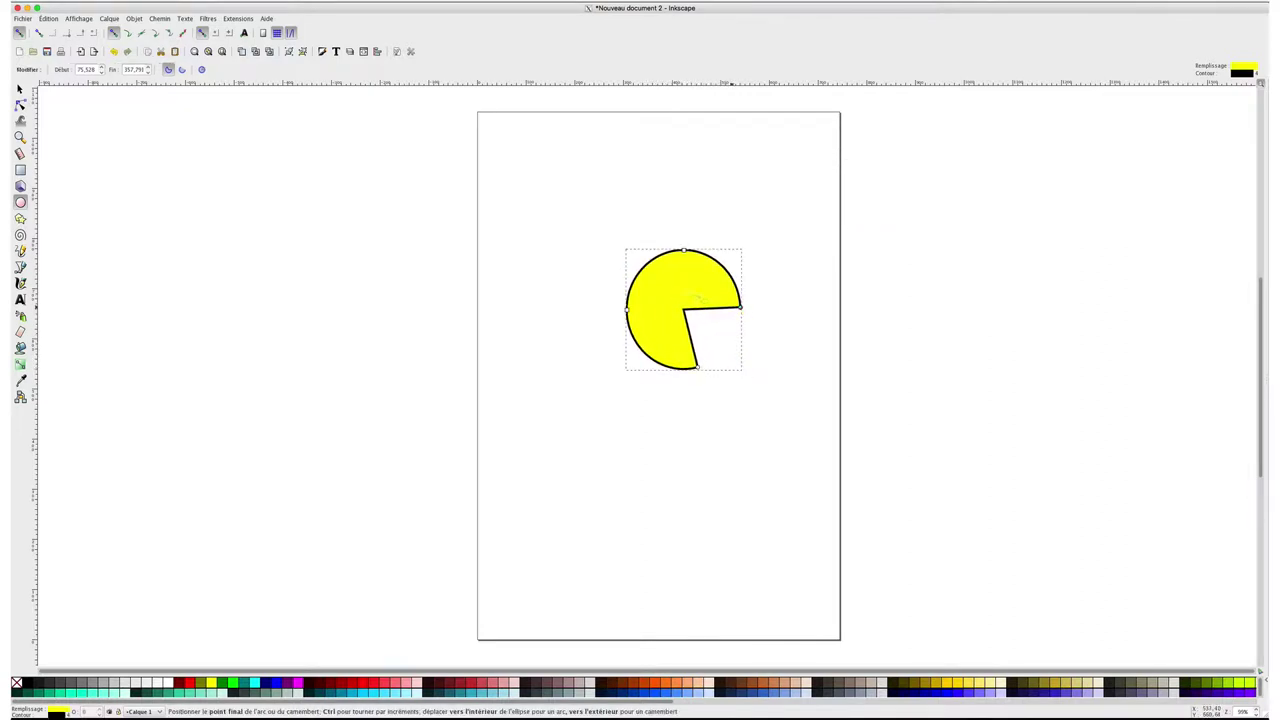
{"action": "left_click", "coordinate": [201, 69]}
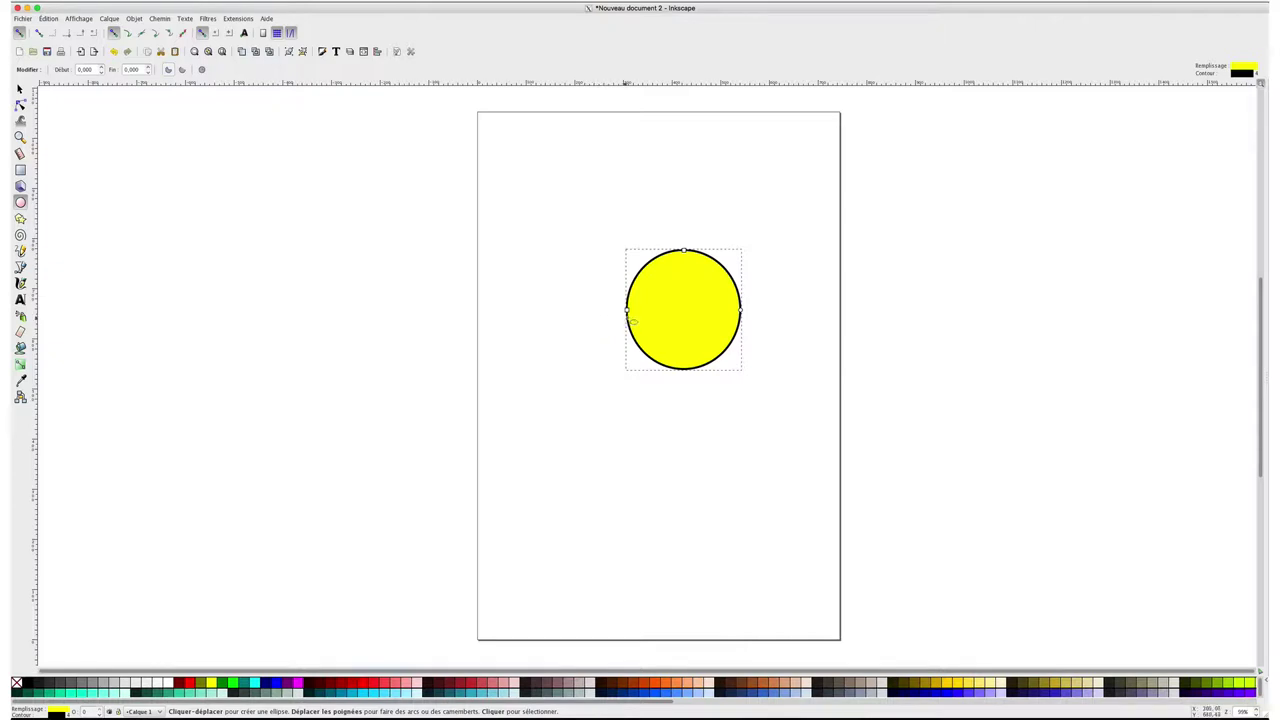
{"action": "key", "text": "s"}
{"action": "left_click_drag", "start_coordinate": [721, 274], "coordinate": [772, 200]}
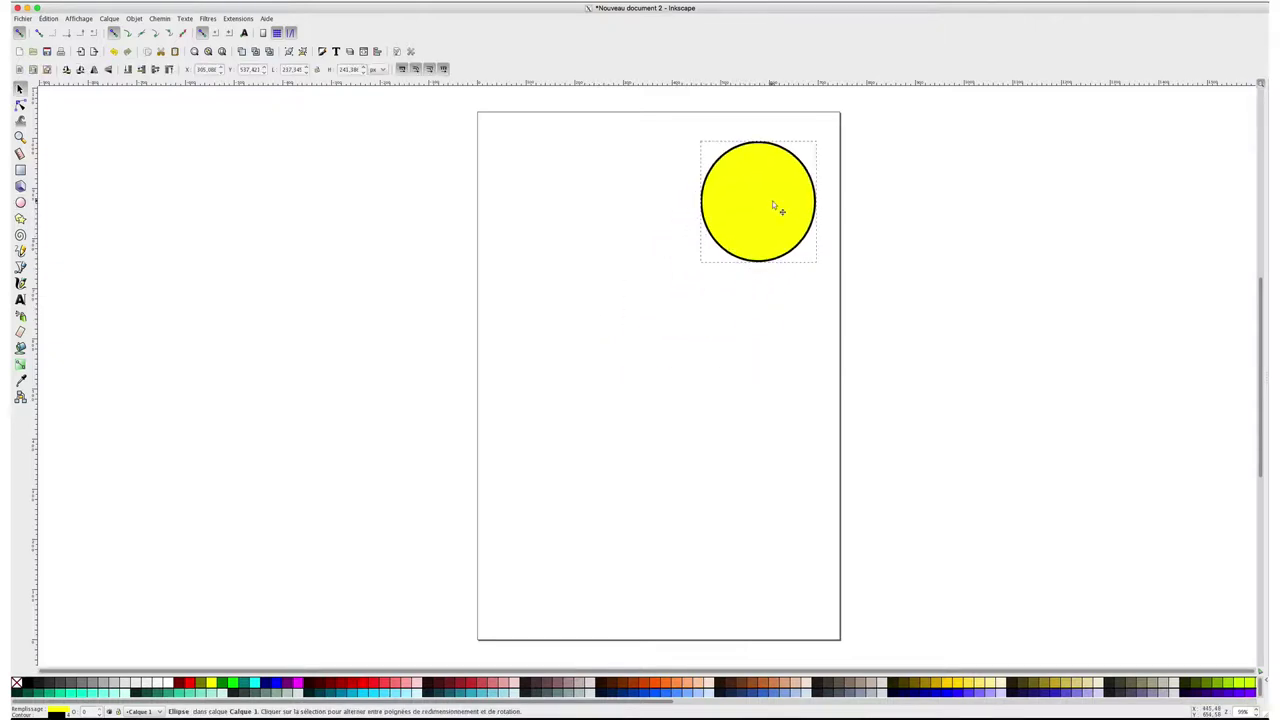
{"action": "key", "text": "e"}
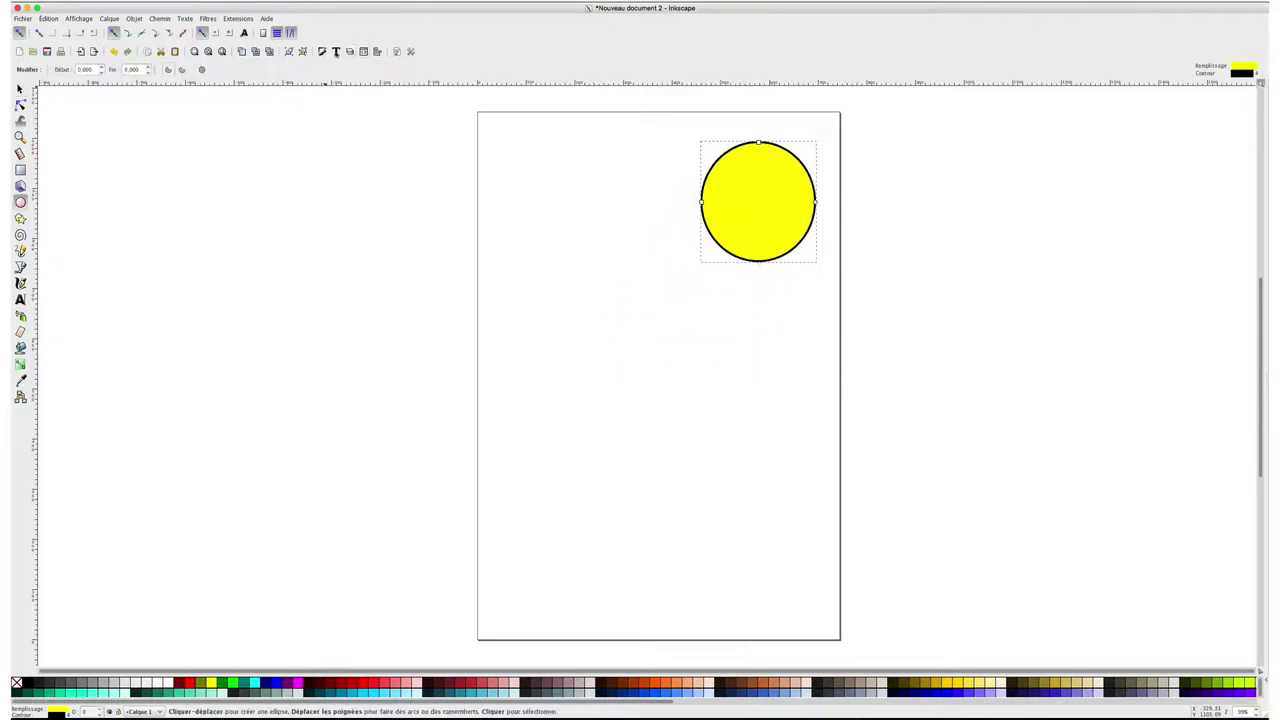
Step: Show Fill and Stroke and review the fill, outline colour and outline style settings
{"action": "left_click", "coordinate": [323, 51]}
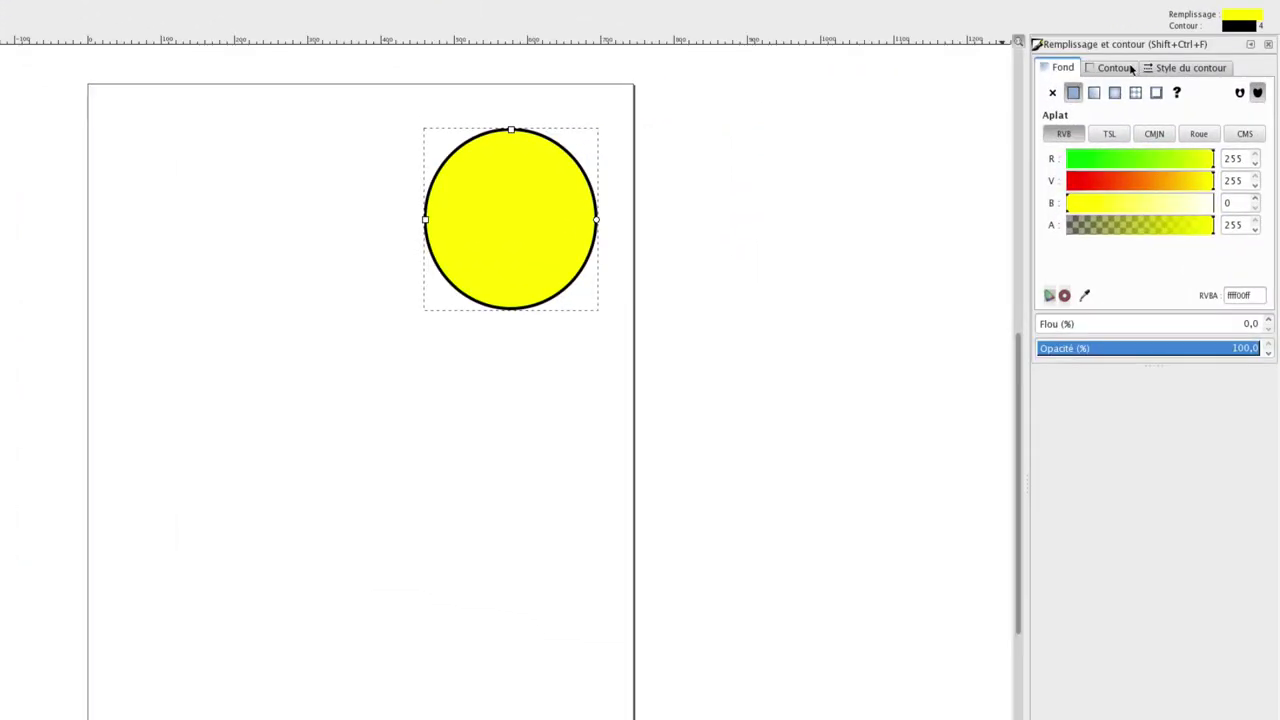
{"action": "left_click", "coordinate": [1112, 68]}
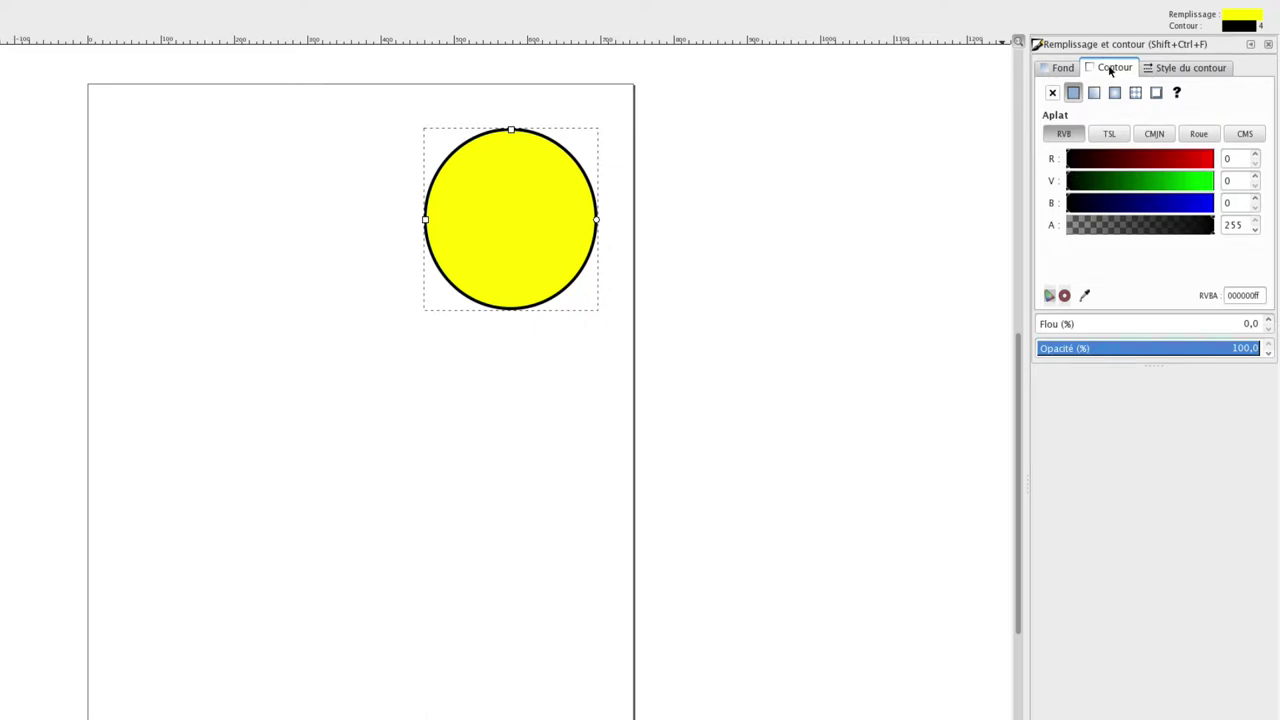
{"action": "left_click", "coordinate": [1180, 67]}
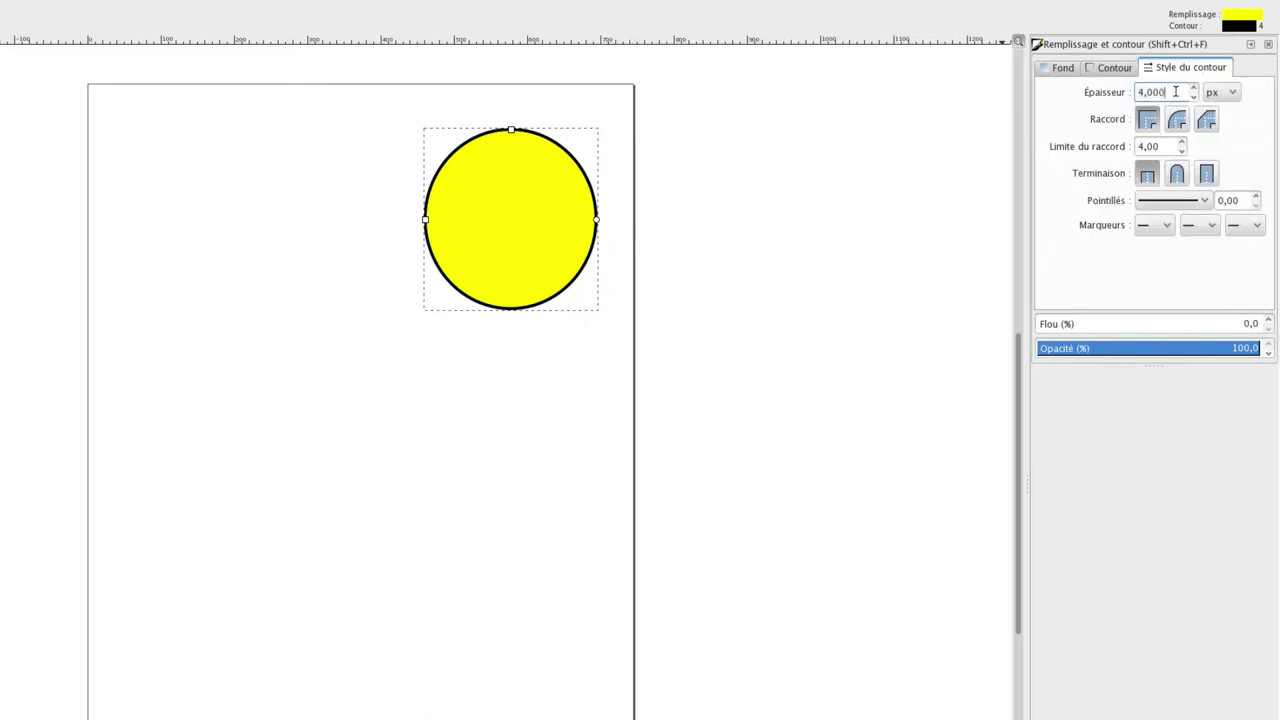
{"action": "left_click", "coordinate": [1117, 68]}
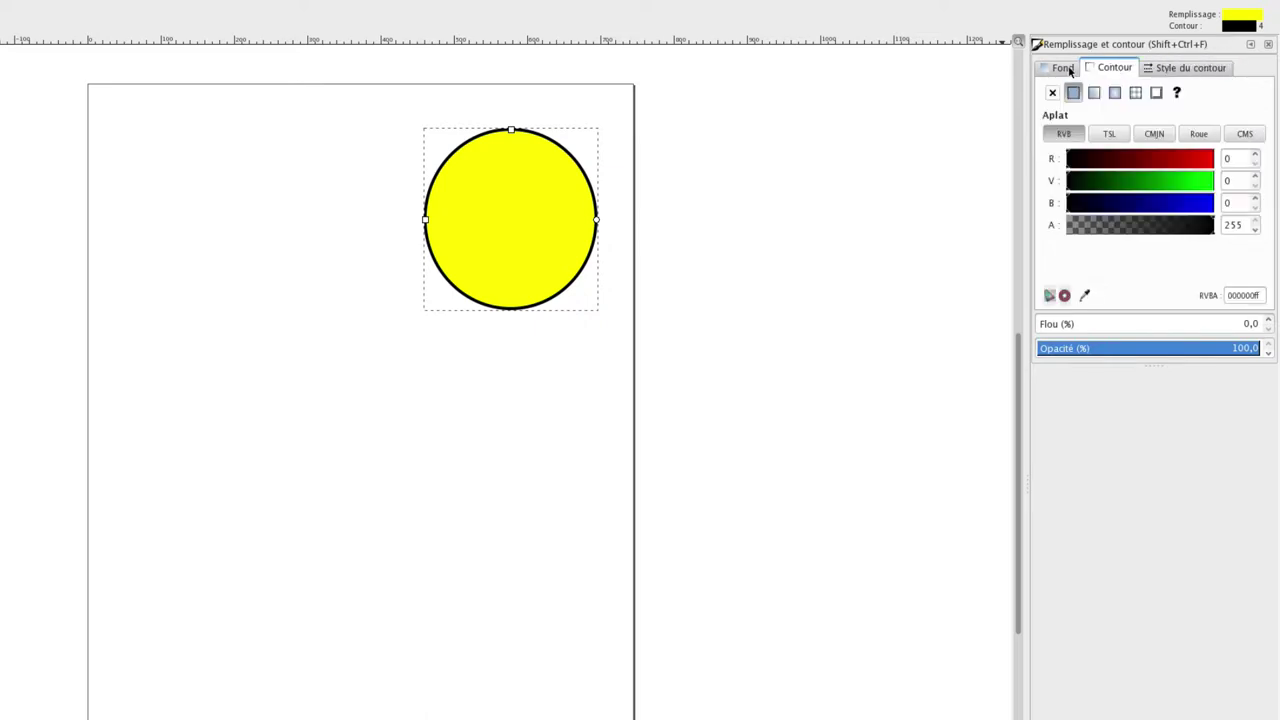
{"action": "left_click", "coordinate": [1064, 68]}
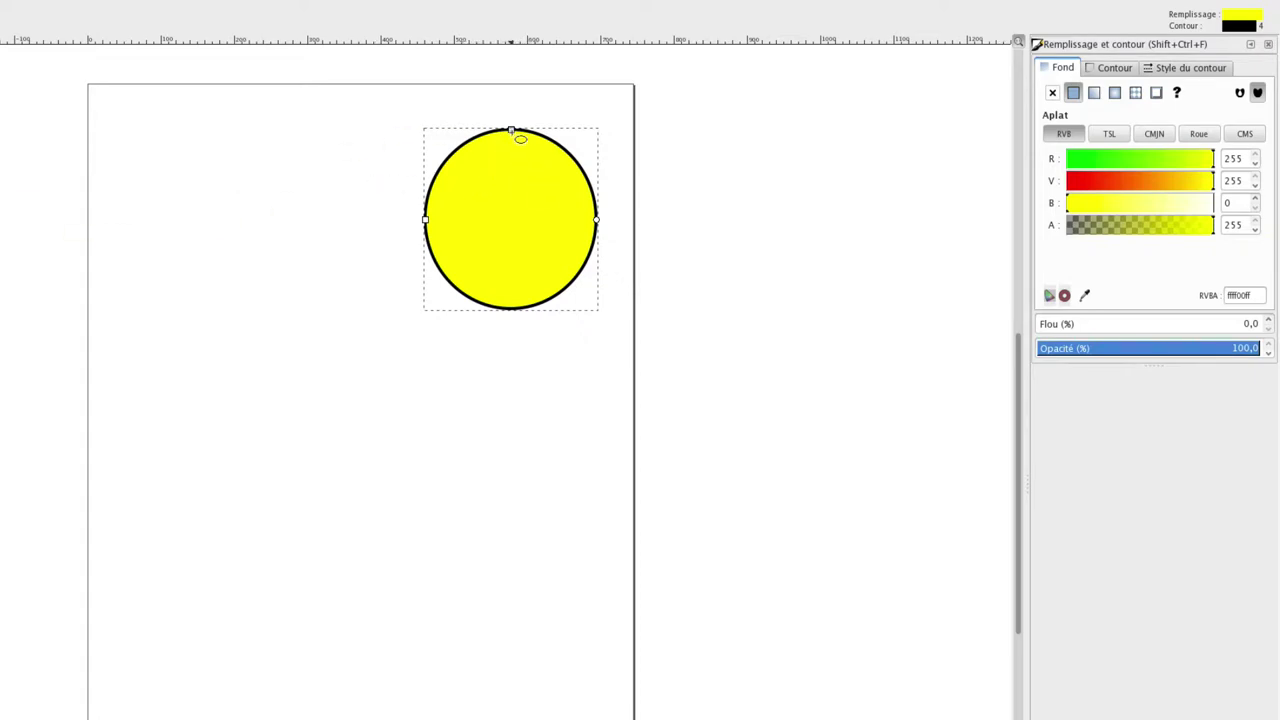
Step: Flatten the yellow circle into a wider ellipse and begin opening a wedge on its right
{"action": "mouse_move", "coordinate": [511, 131]}
{"action": "left_mouse_down"}
{"action": "mouse_move", "coordinate": [524, 176]}
{"action": "mouse_move", "coordinate": [511, 137]}
{"action": "left_mouse_up"}
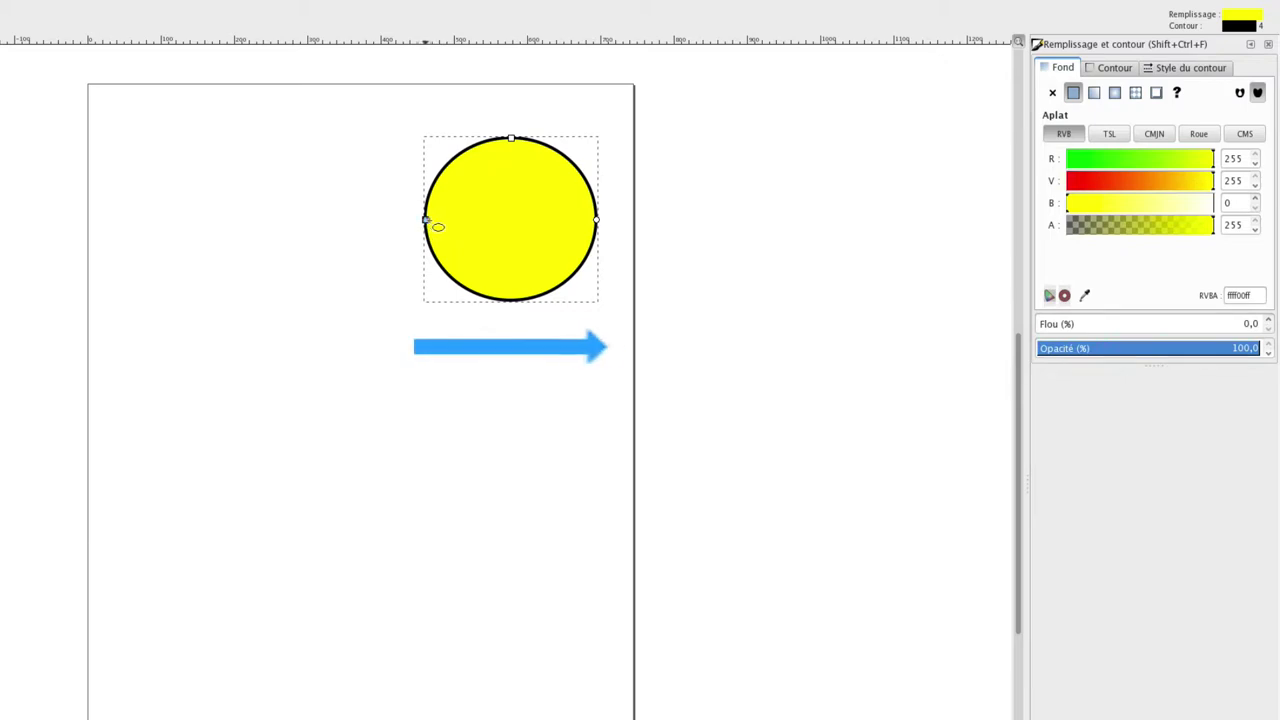
{"action": "left_click_drag", "start_coordinate": [437, 226], "coordinate": [428, 220]}
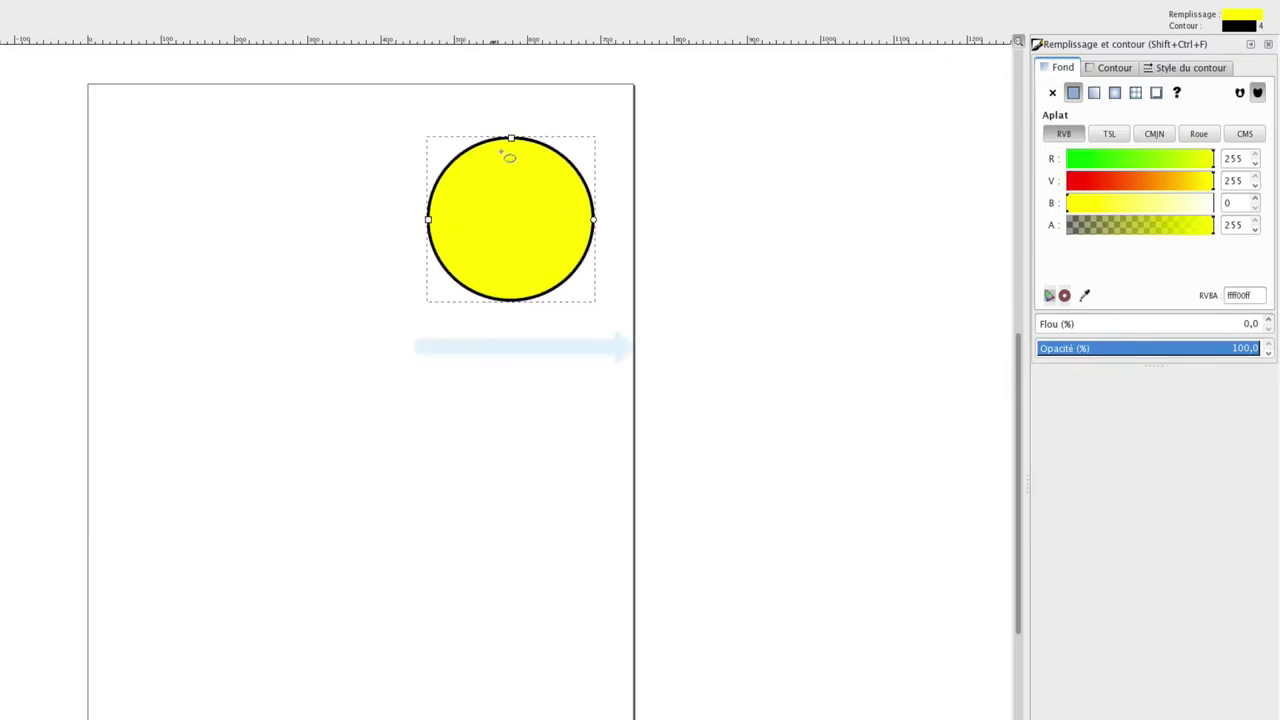
{"action": "left_click_drag", "start_coordinate": [511, 137], "coordinate": [511, 150]}
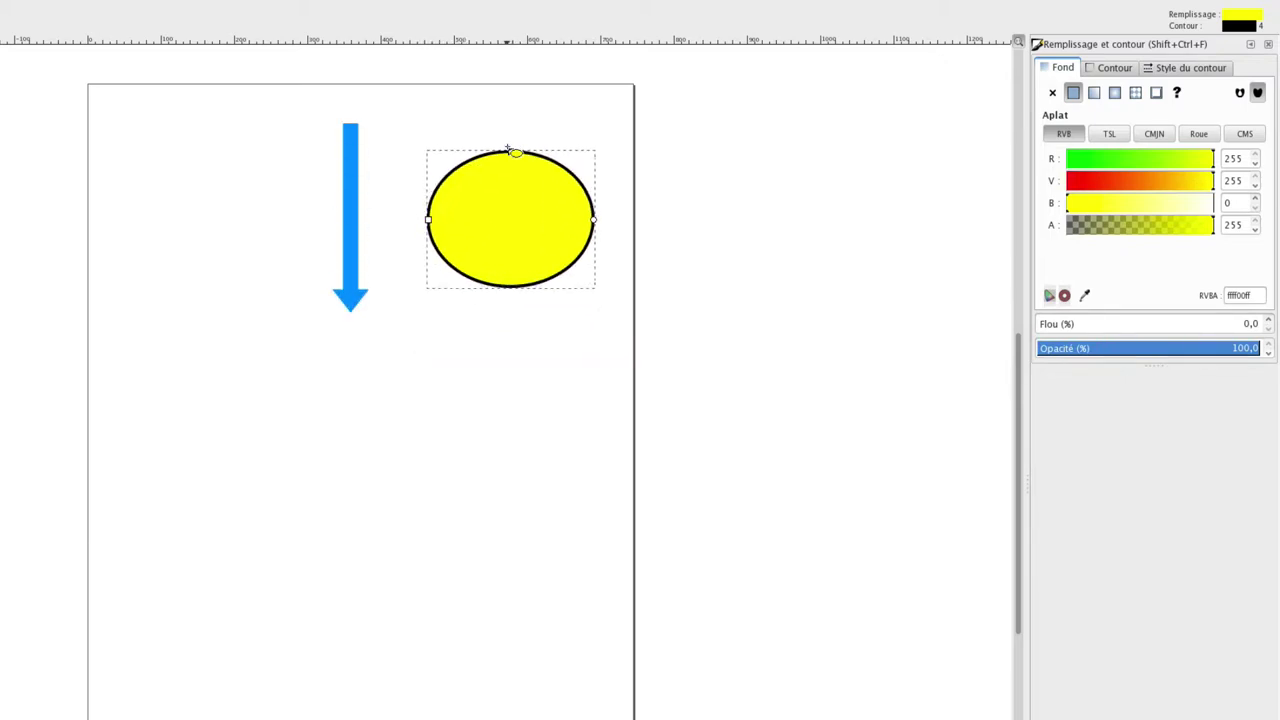
{"action": "mouse_move", "coordinate": [596, 218]}
{"action": "left_mouse_down"}
{"action": "mouse_move", "coordinate": [616, 165]}
{"action": "mouse_move", "coordinate": [575, 127]}
{"action": "mouse_move", "coordinate": [606, 163]}
{"action": "mouse_move", "coordinate": [602, 146]}
{"action": "mouse_move", "coordinate": [543, 206]}
{"action": "mouse_move", "coordinate": [527, 183]}
{"action": "mouse_move", "coordinate": [500, 189]}
{"action": "left_mouse_up"}
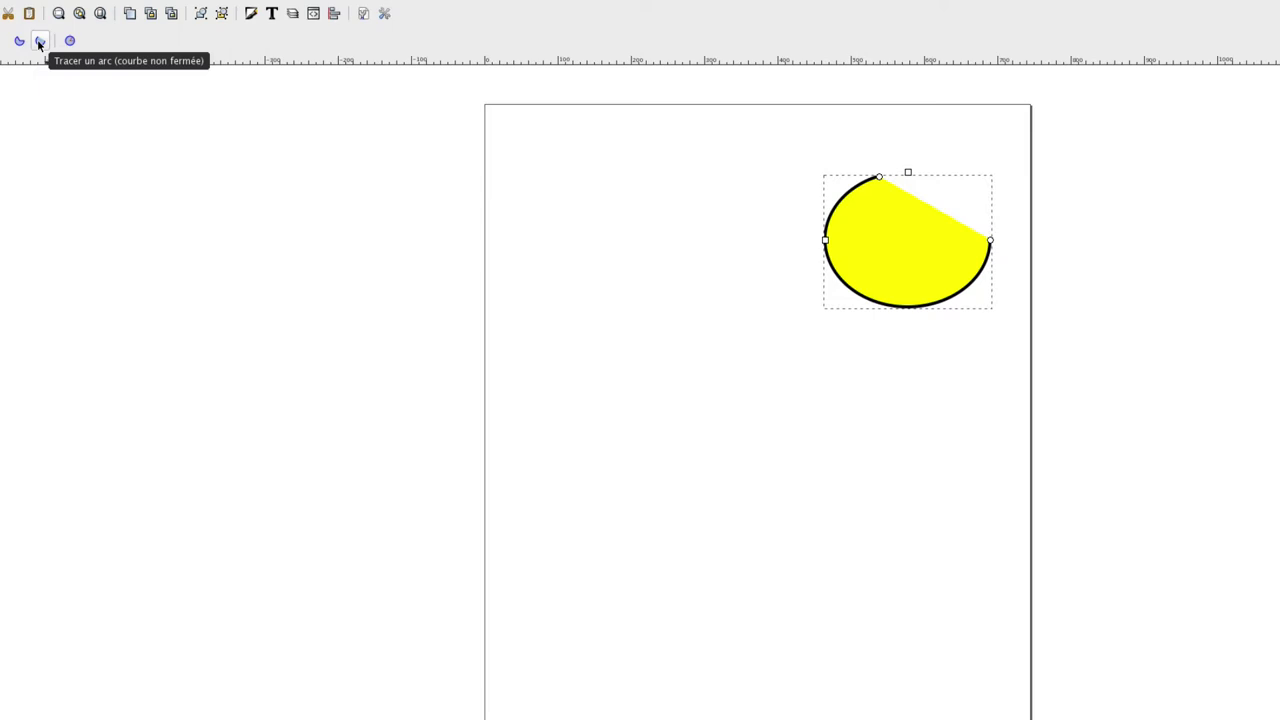
Step: Try arc and pie-slice forms, then restore the full black-outlined yellow ellipse
{"action": "left_click", "coordinate": [40, 42]}
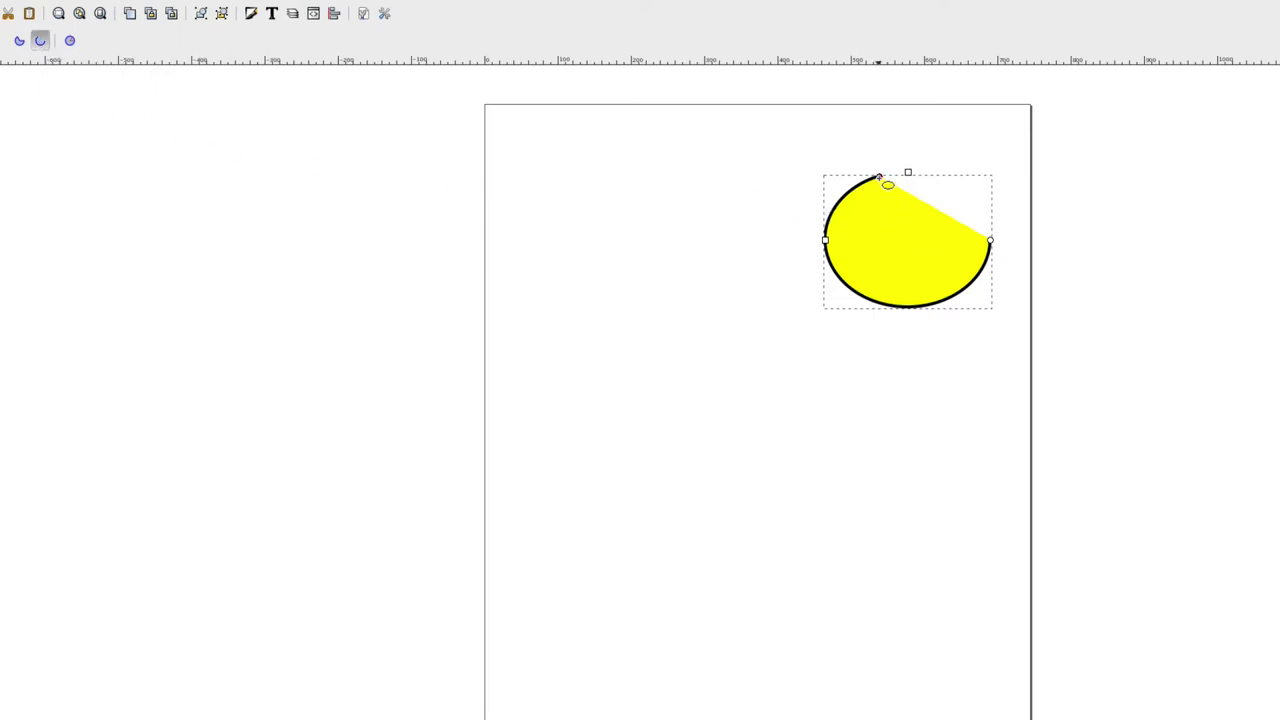
{"action": "mouse_move", "coordinate": [879, 178]}
{"action": "left_mouse_down"}
{"action": "mouse_move", "coordinate": [767, 270]}
{"action": "mouse_move", "coordinate": [860, 245]}
{"action": "left_mouse_up"}
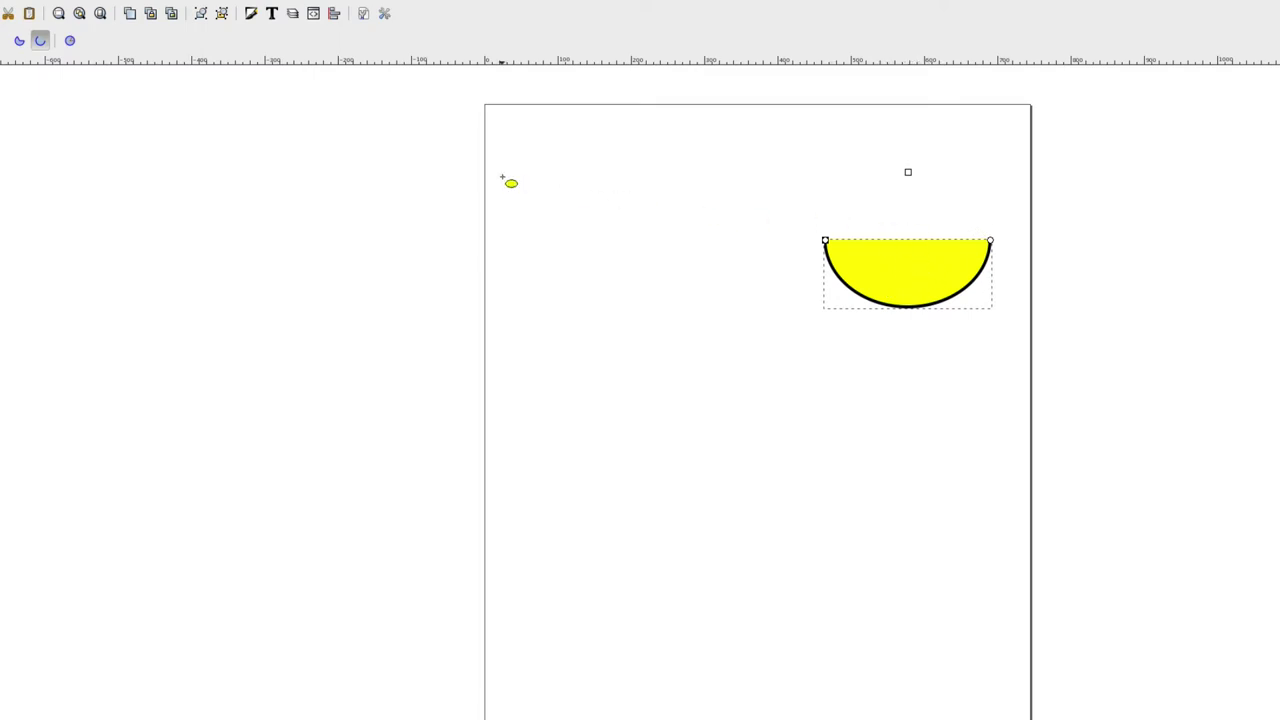
{"action": "left_click", "coordinate": [20, 42]}
{"action": "left_click", "coordinate": [70, 41]}
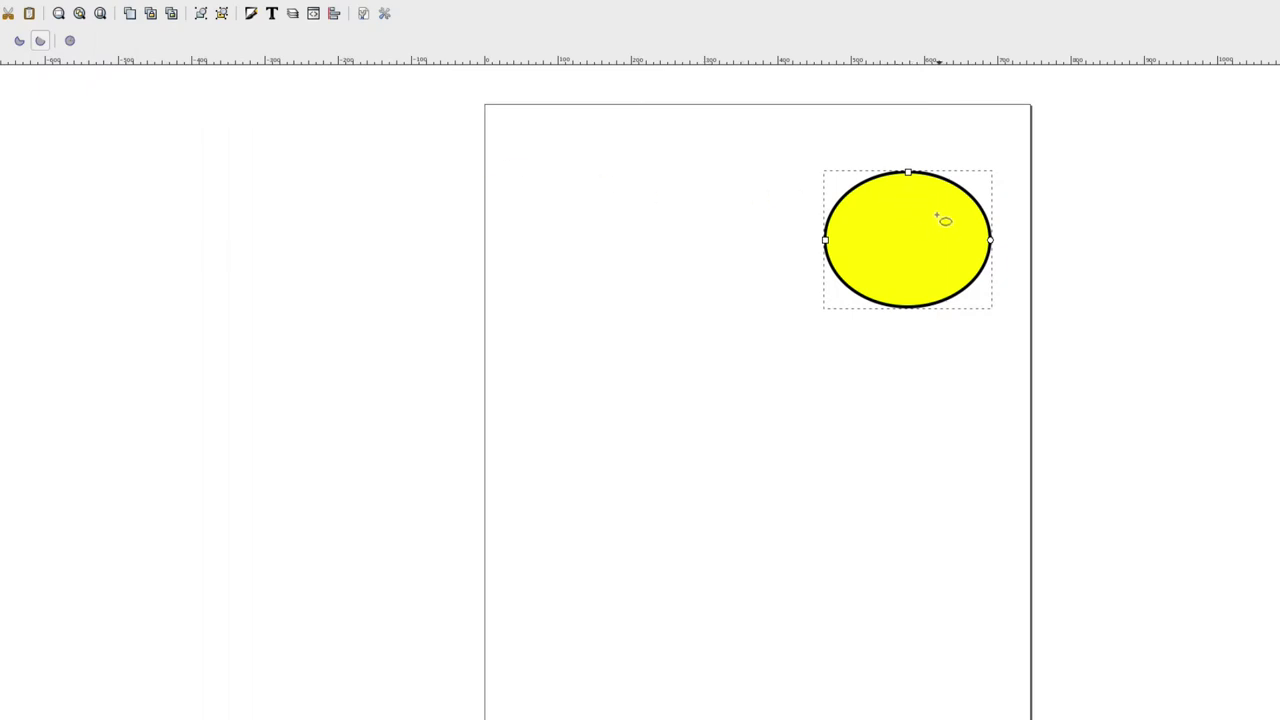
Step: Open a mouth wedge in the ellipse with a 15° start angle, ending near 340°
{"action": "left_click_drag", "start_coordinate": [999, 246], "coordinate": [1000, 219]}
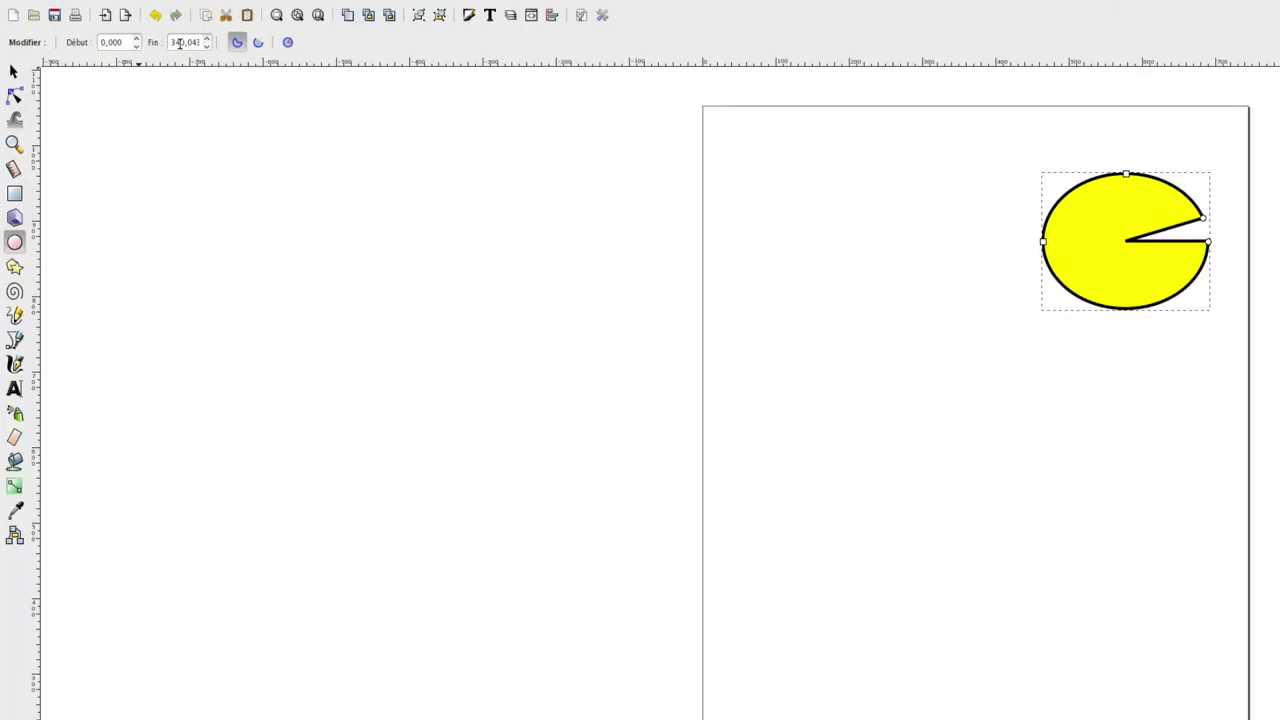
{"action": "left_click_drag", "start_coordinate": [126, 42], "coordinate": [71, 41]}
{"action": "type", "text": "15"}
{"action": "key", "text": "Return"}
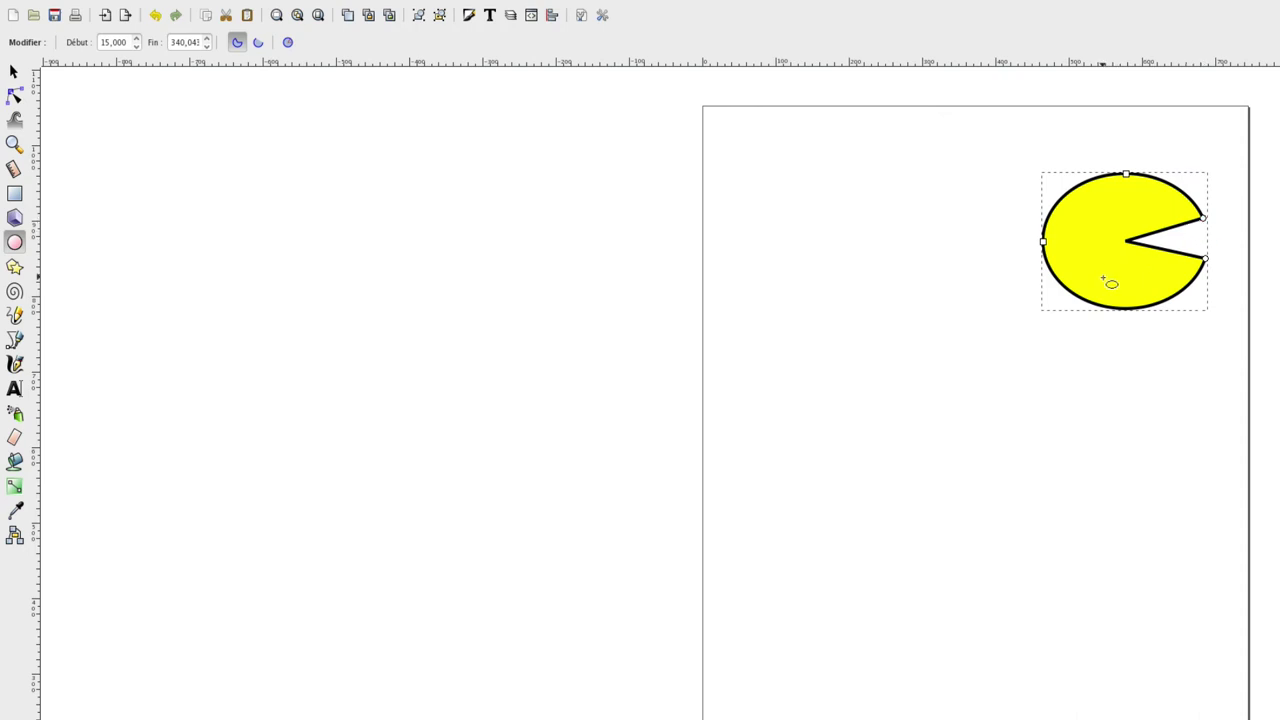
Step: Delete the old Pac-Man pie and draw a new one lower, mid-page
{"action": "key", "text": "s"}
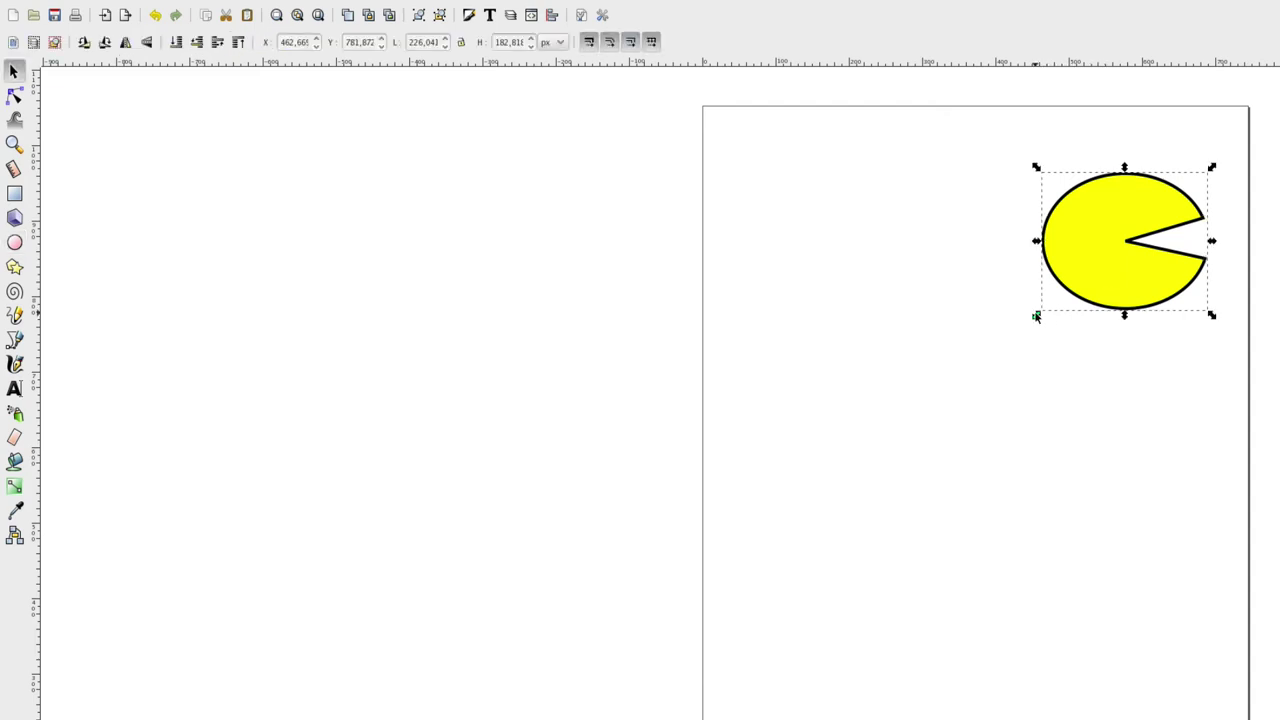
{"action": "left_click_drag", "start_coordinate": [1036, 316], "coordinate": [962, 377]}
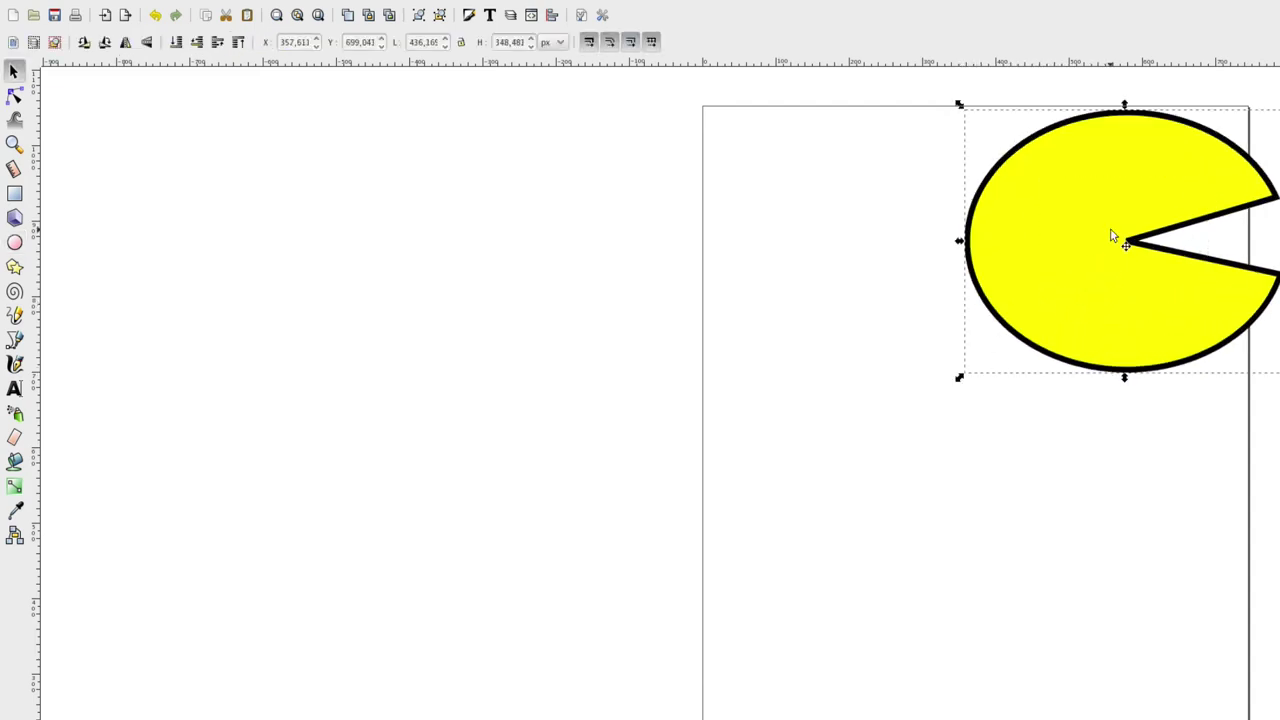
{"action": "key", "text": "Delete"}
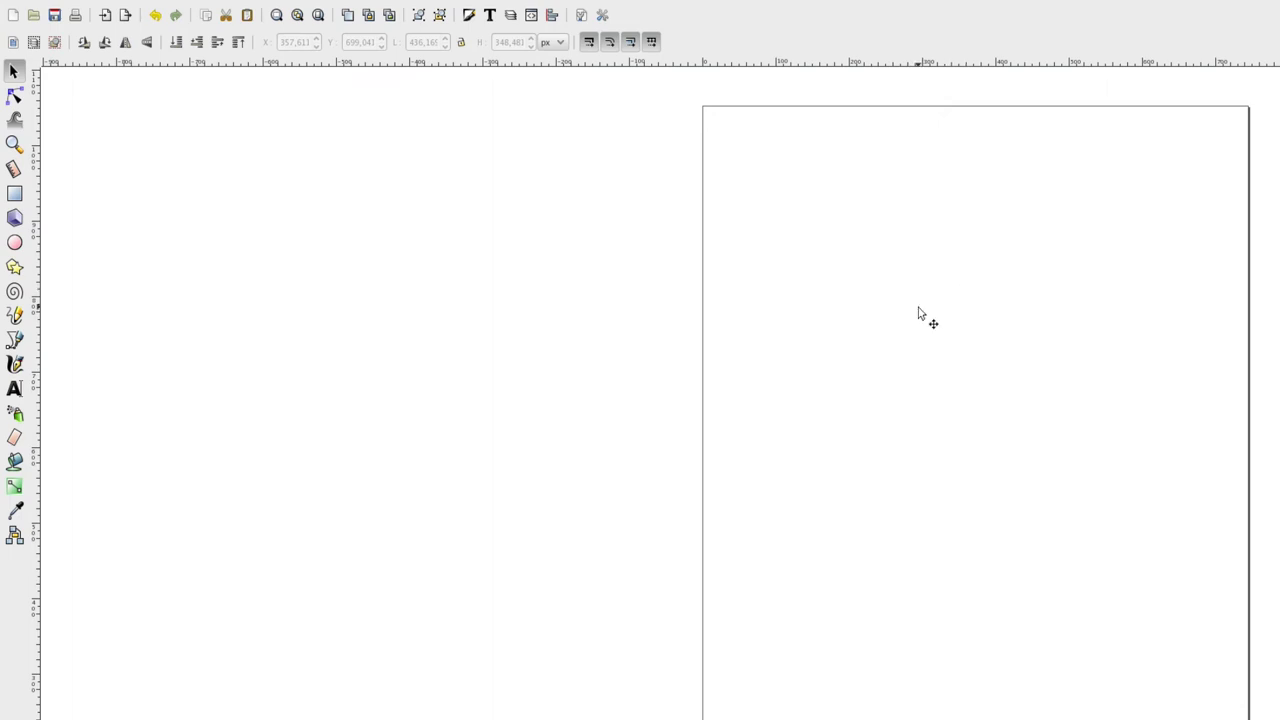
{"action": "key", "text": "e"}
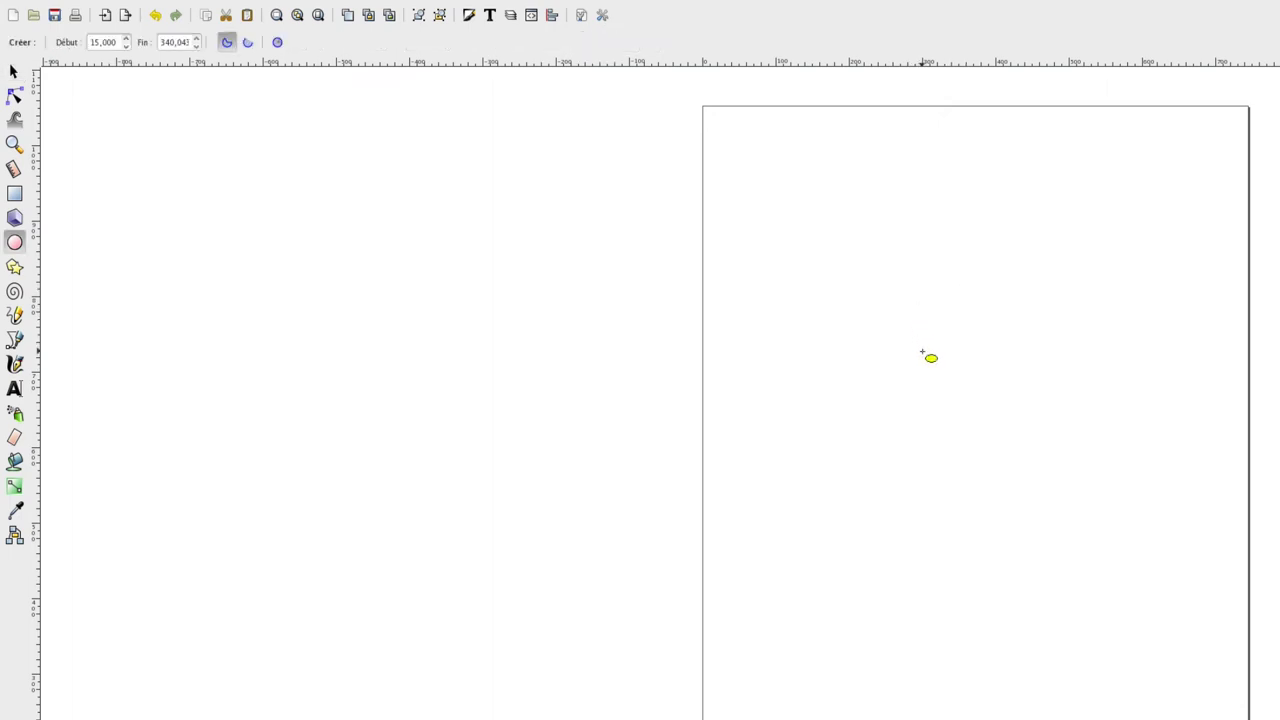
{"action": "left_click_drag", "start_coordinate": [922, 352], "coordinate": [1027, 485]}
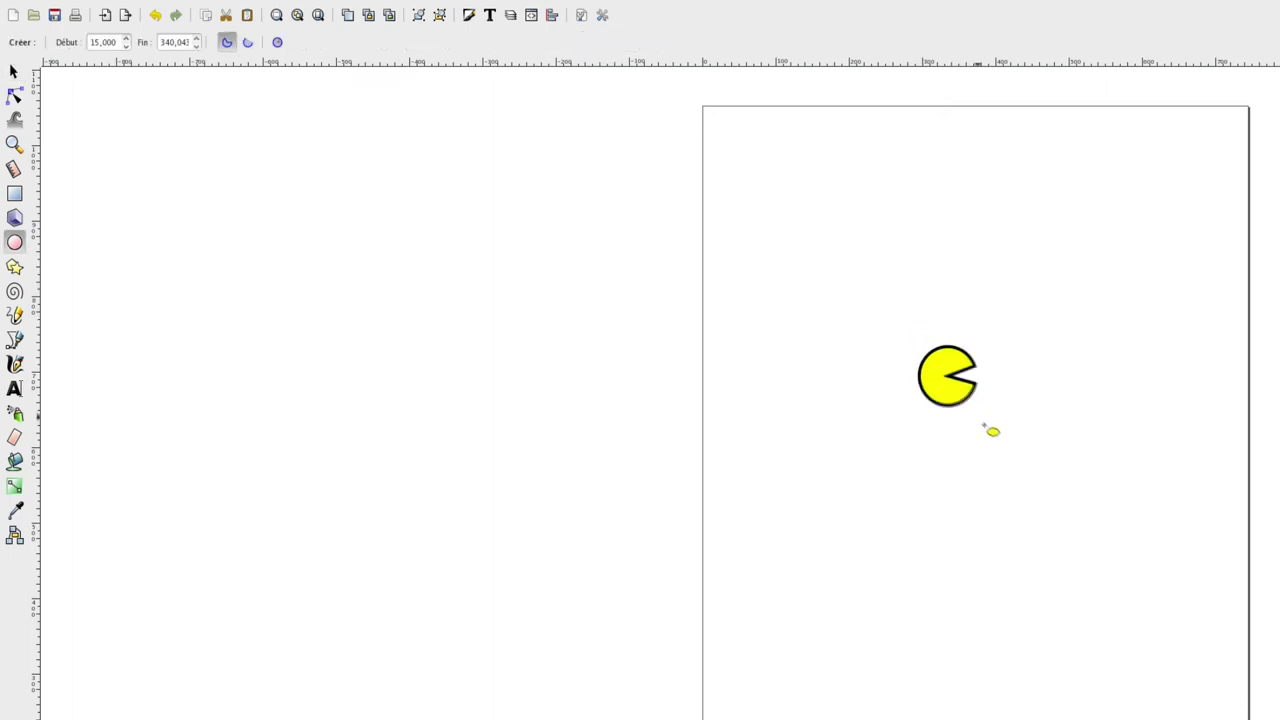
{"action": "left_click_drag", "start_coordinate": [1027, 485], "coordinate": [1104, 578]}
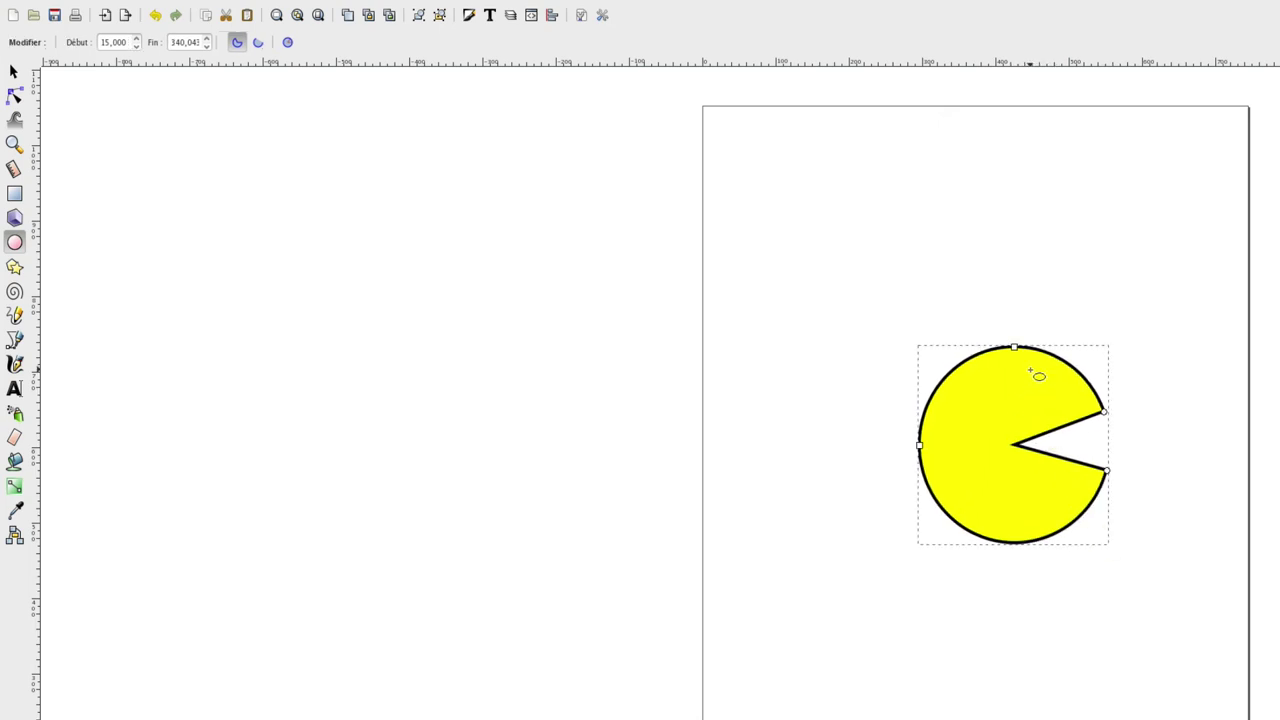
Step: Draw a small full-circle eye near the top of the Pac-Man
{"action": "left_click_drag", "start_coordinate": [1028, 368], "coordinate": [1060, 400]}
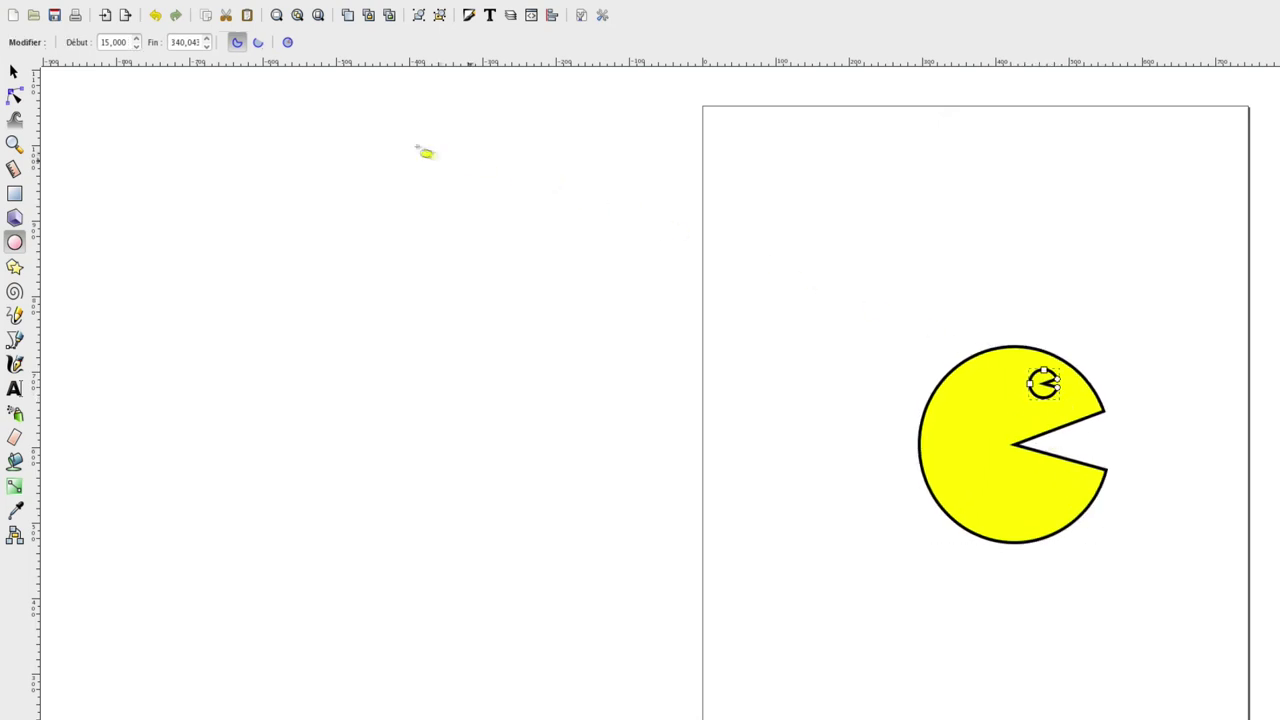
{"action": "left_click", "coordinate": [288, 46]}
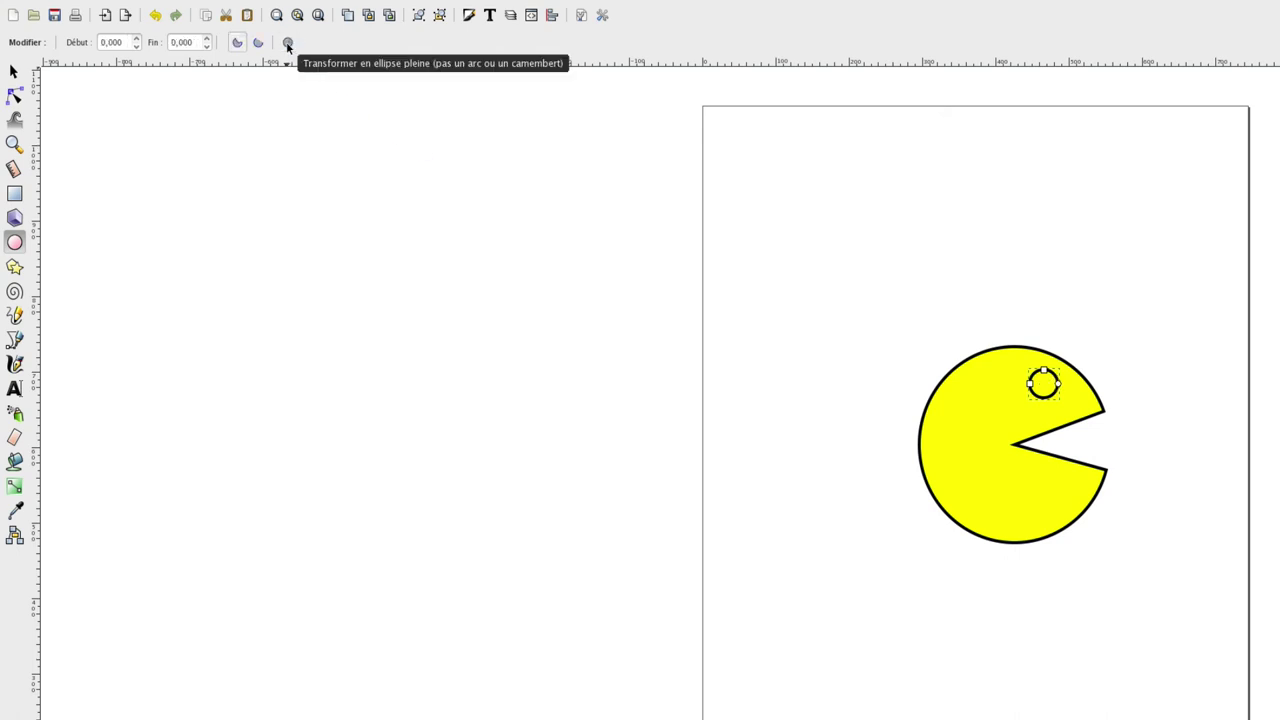
{"action": "key", "text": "shift+ctrl+f"}
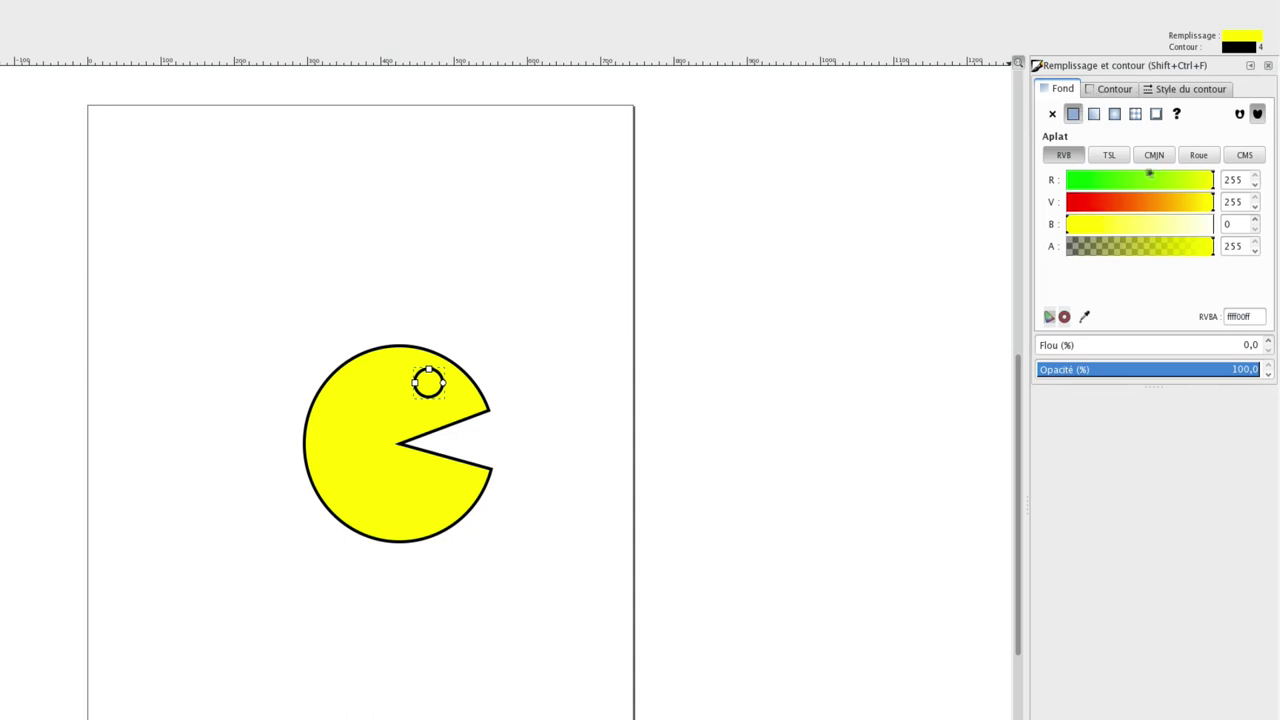
Step: Use the colour wheel to fill the eye pure black, then deselect it
{"action": "left_click", "coordinate": [1205, 155]}
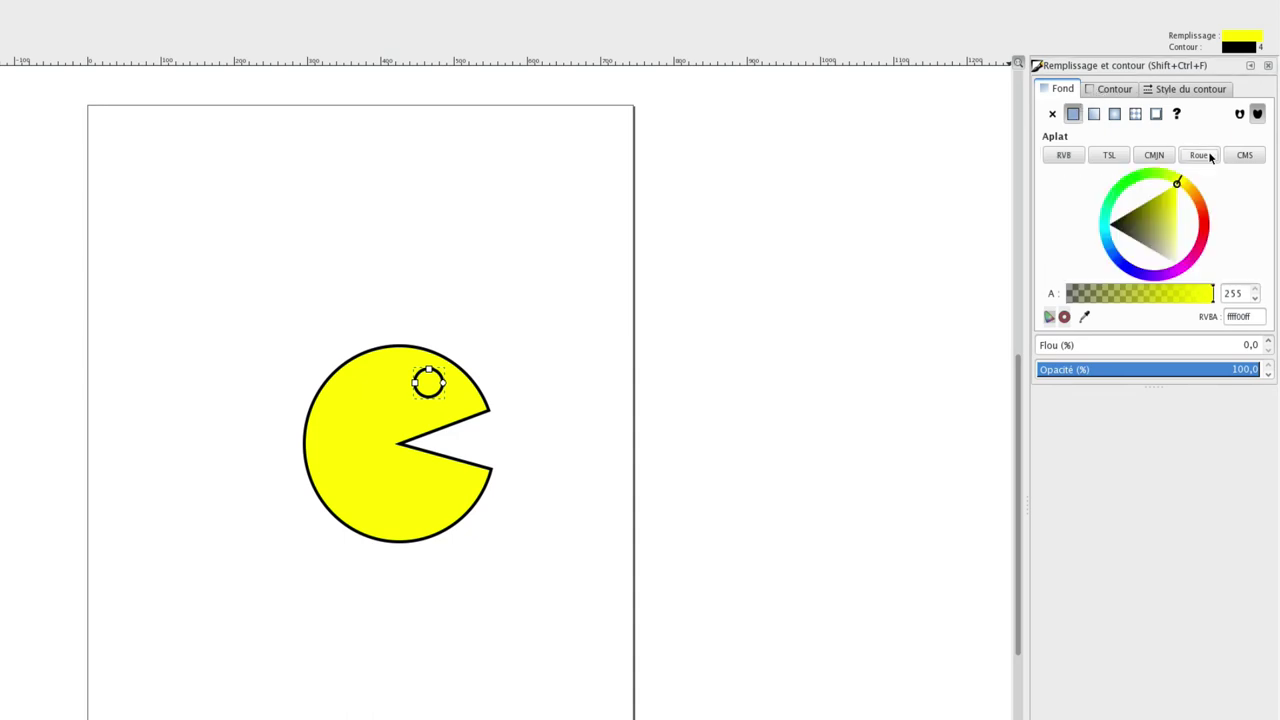
{"action": "left_click_drag", "start_coordinate": [1178, 186], "coordinate": [1143, 224]}
{"action": "left_click", "coordinate": [1160, 172]}
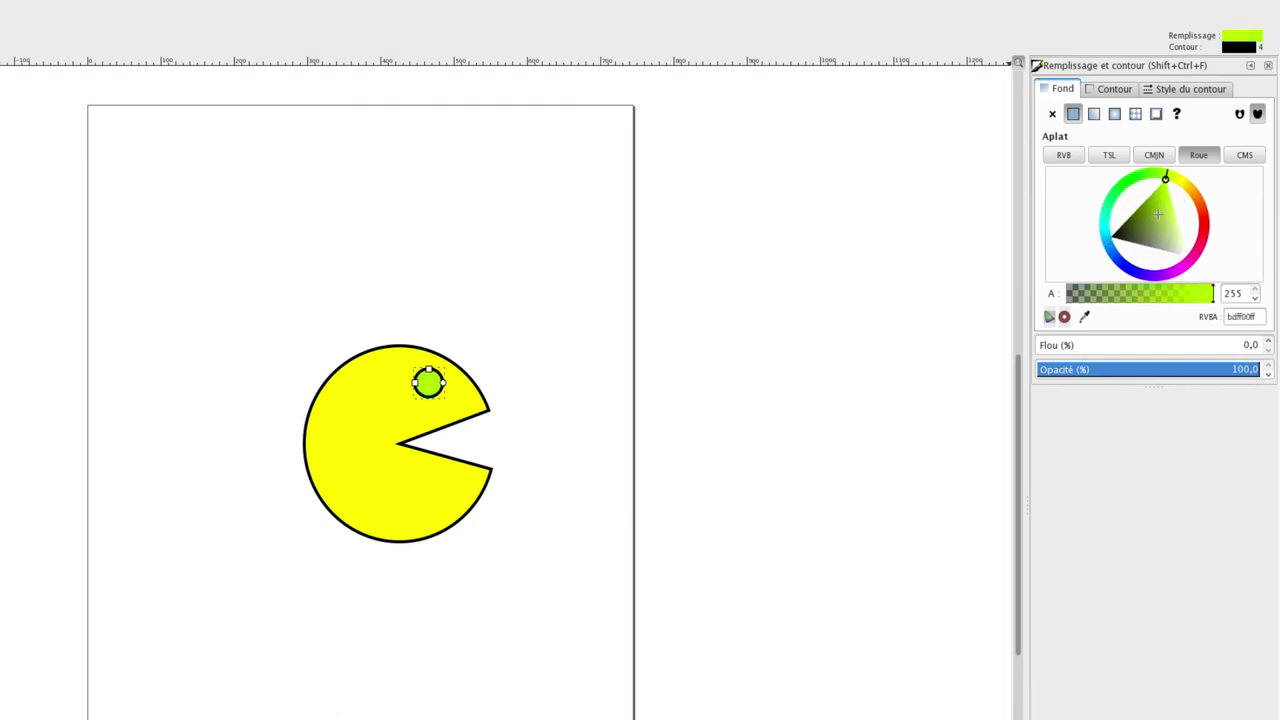
{"action": "left_click_drag", "start_coordinate": [1160, 172], "coordinate": [1205, 238]}
{"action": "left_click", "coordinate": [1148, 196]}
{"action": "left_click_drag", "start_coordinate": [1148, 196], "coordinate": [1144, 180]}
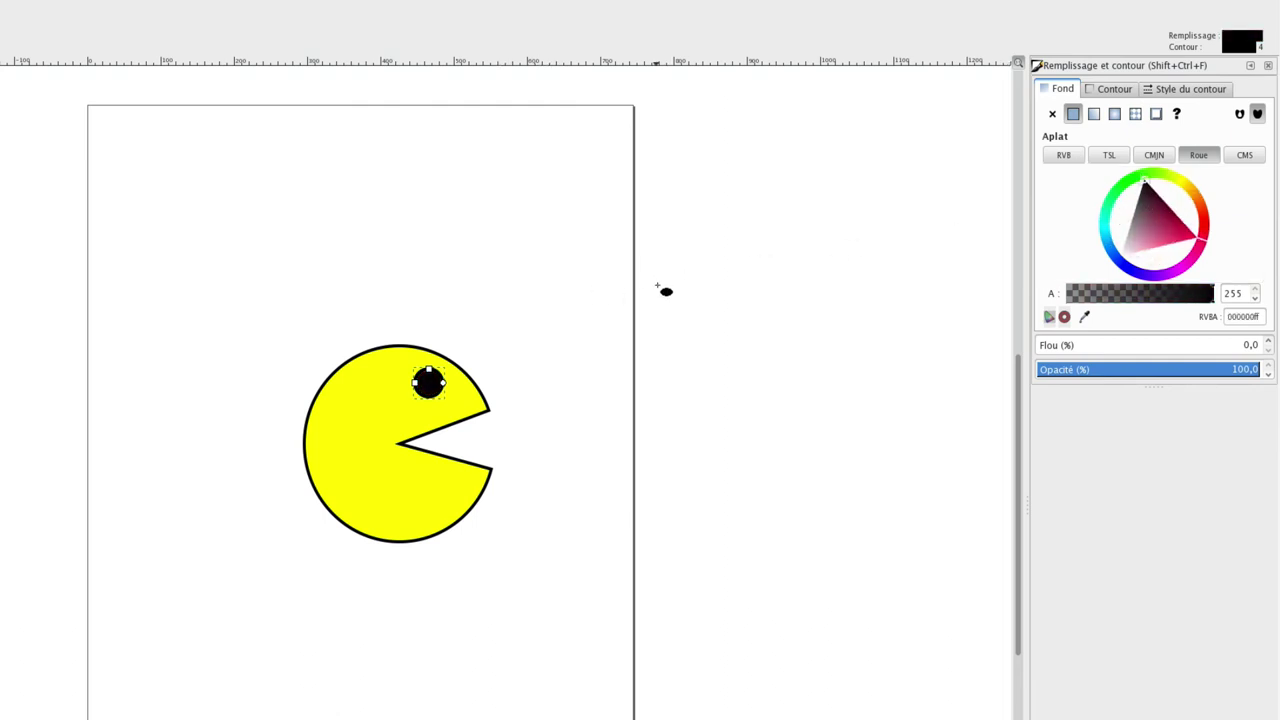
{"action": "left_click", "coordinate": [661, 305]}
{"action": "key", "text": "s"}
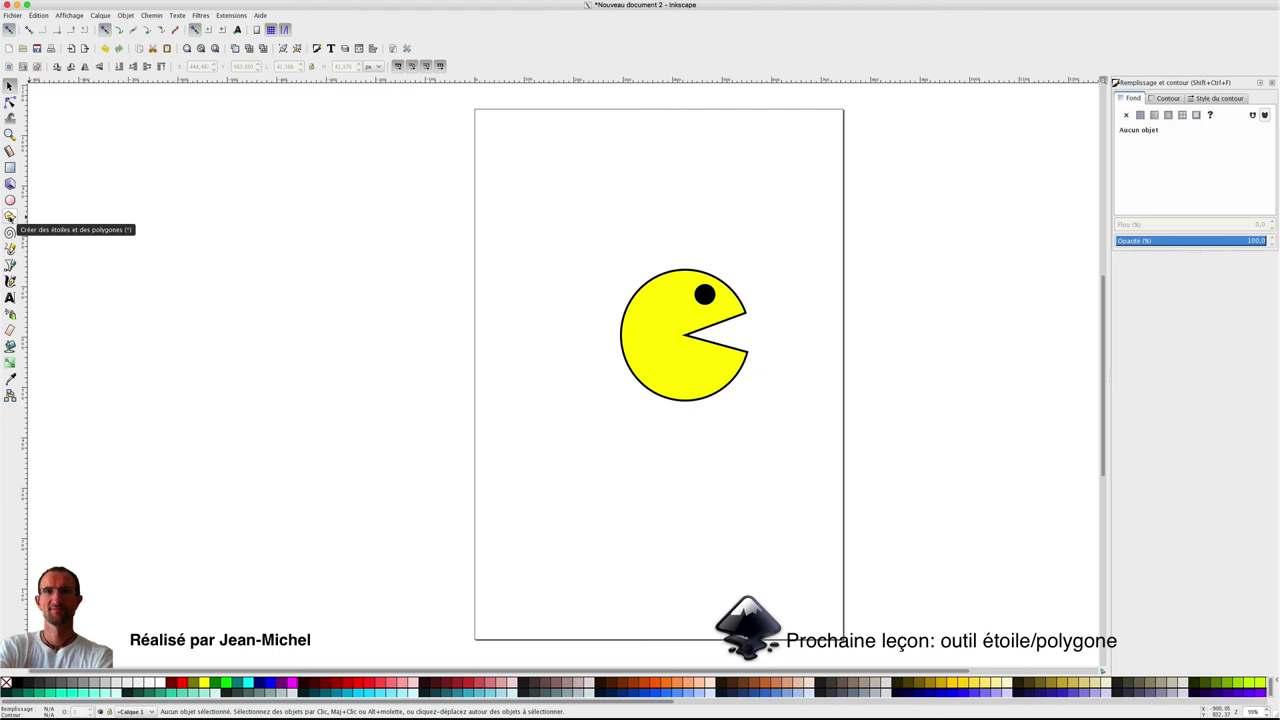
Step: Draw a black five-pointed star near the top left, above the Pac-Man
{"action": "left_click", "coordinate": [10, 216]}
{"action": "left_click_drag", "start_coordinate": [562, 186], "coordinate": [600, 229]}
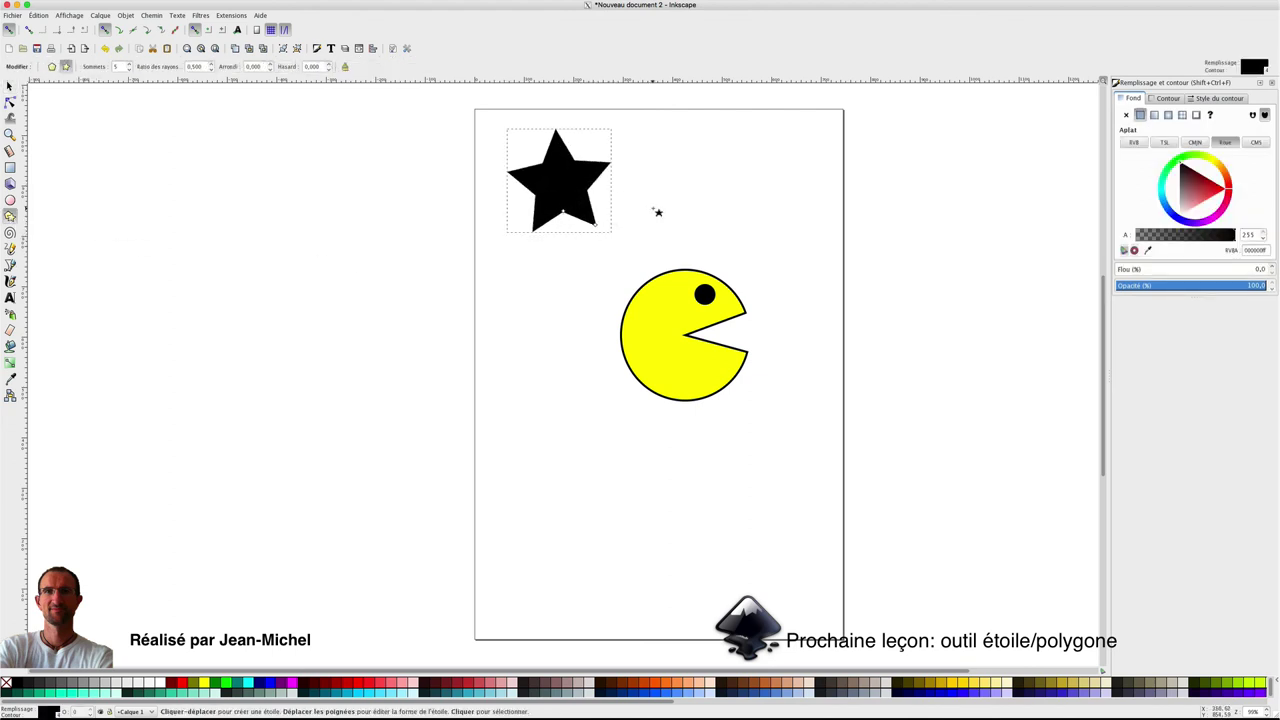